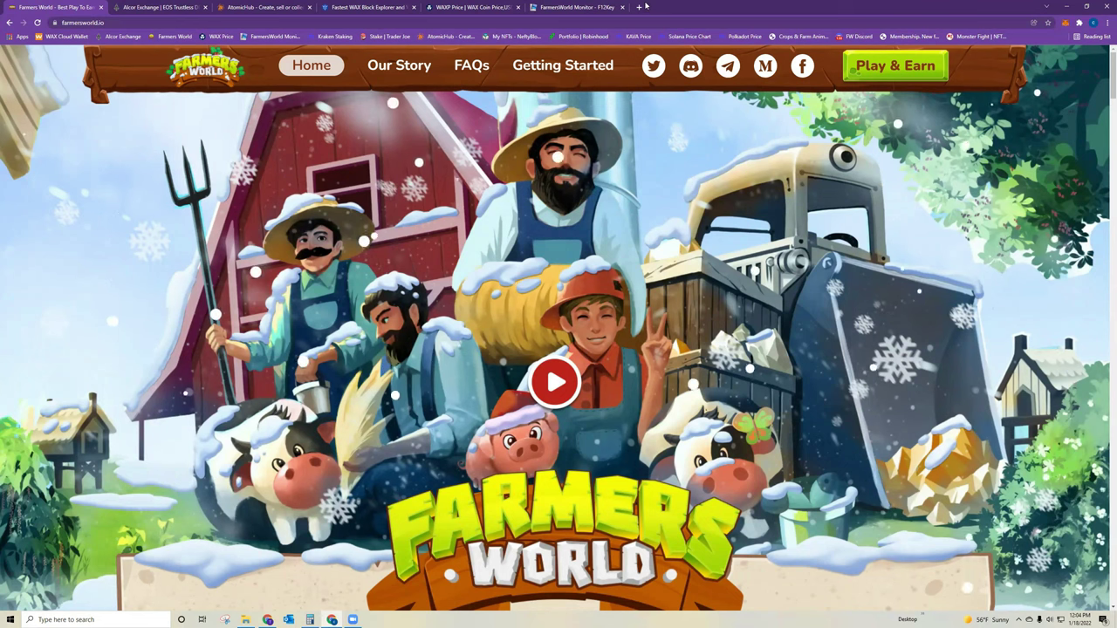
- Load wallet.wax.io in a new tab to see the 68.00 WAXP balance and FWF/FWG/FWW tokens
left_click(640, 7)
type("wall")
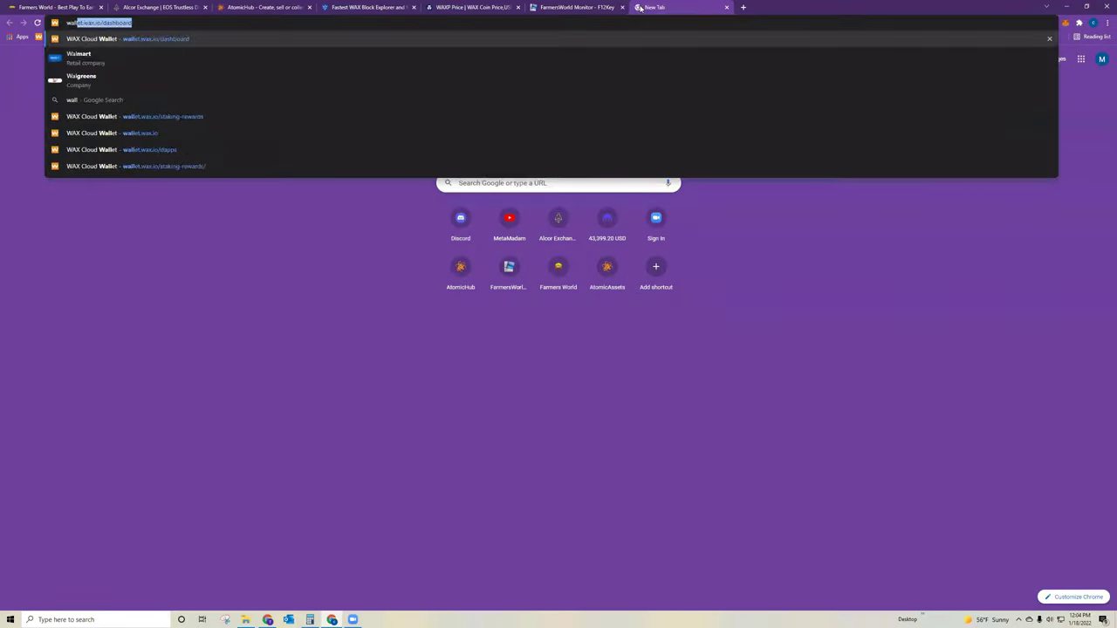
key("Return")
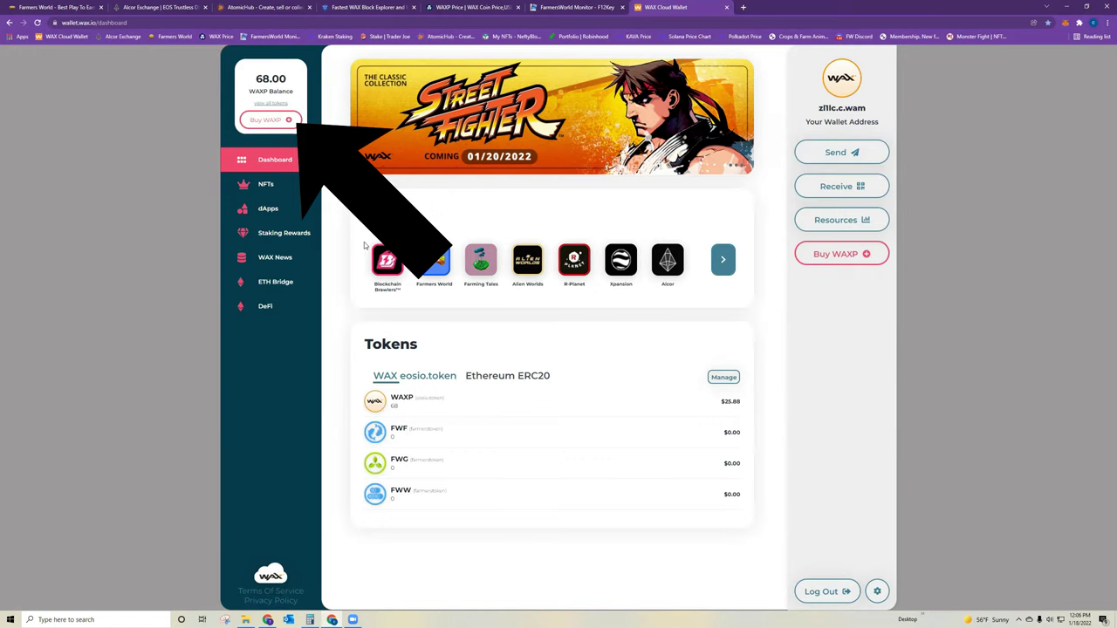
- Go to Staking Rewards, open the Network Resources panel and enter 5 for CPU
left_click(299, 233)
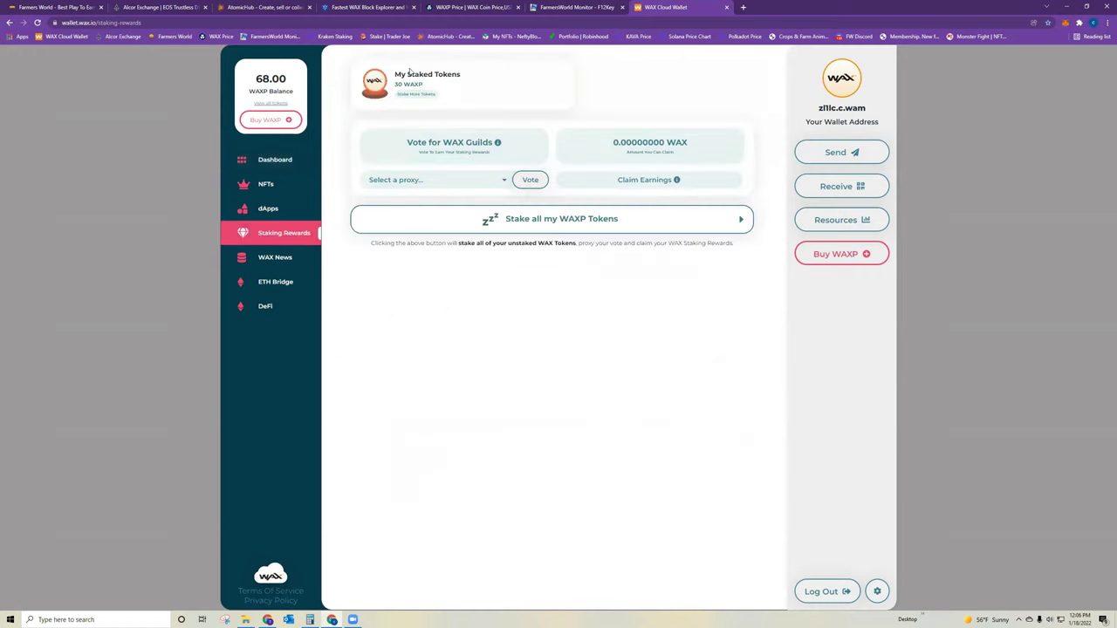
left_click(420, 93)
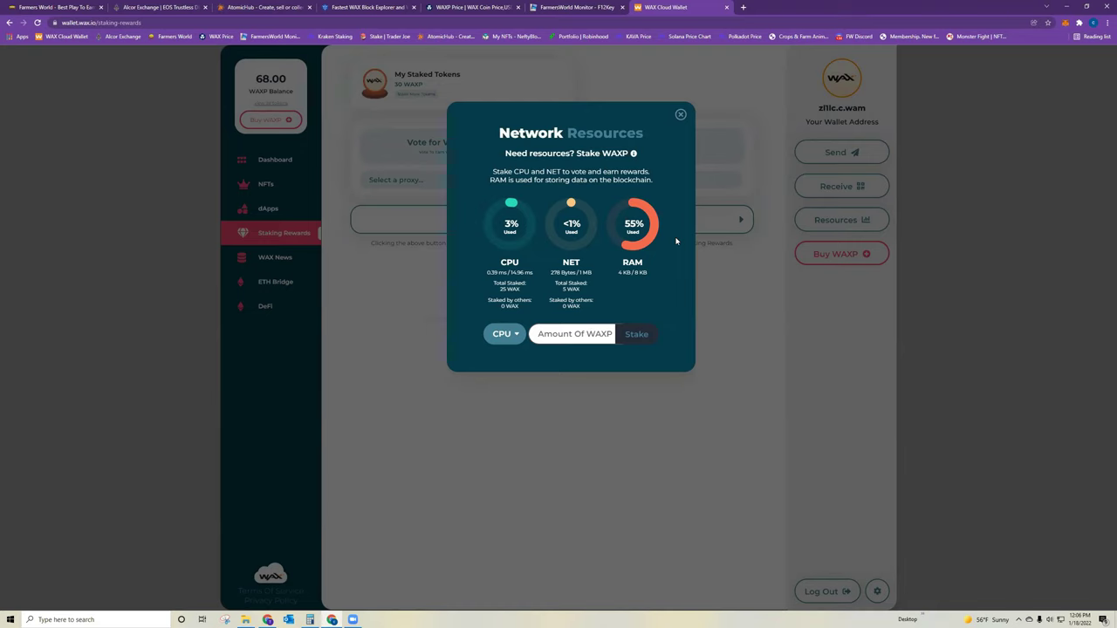
left_click(499, 336)
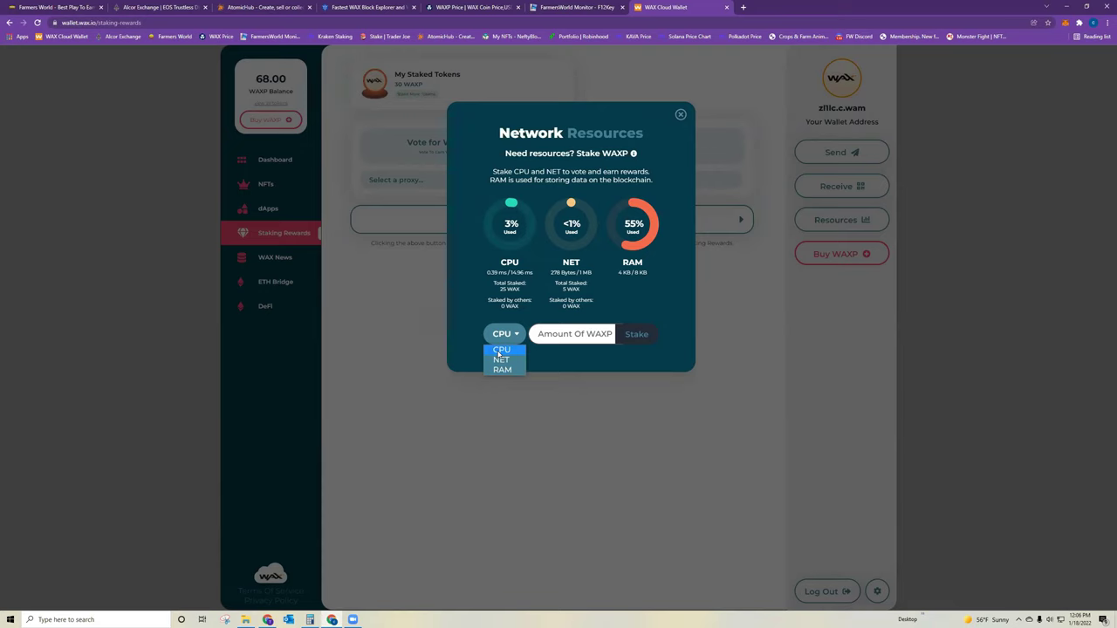
left_click(500, 349)
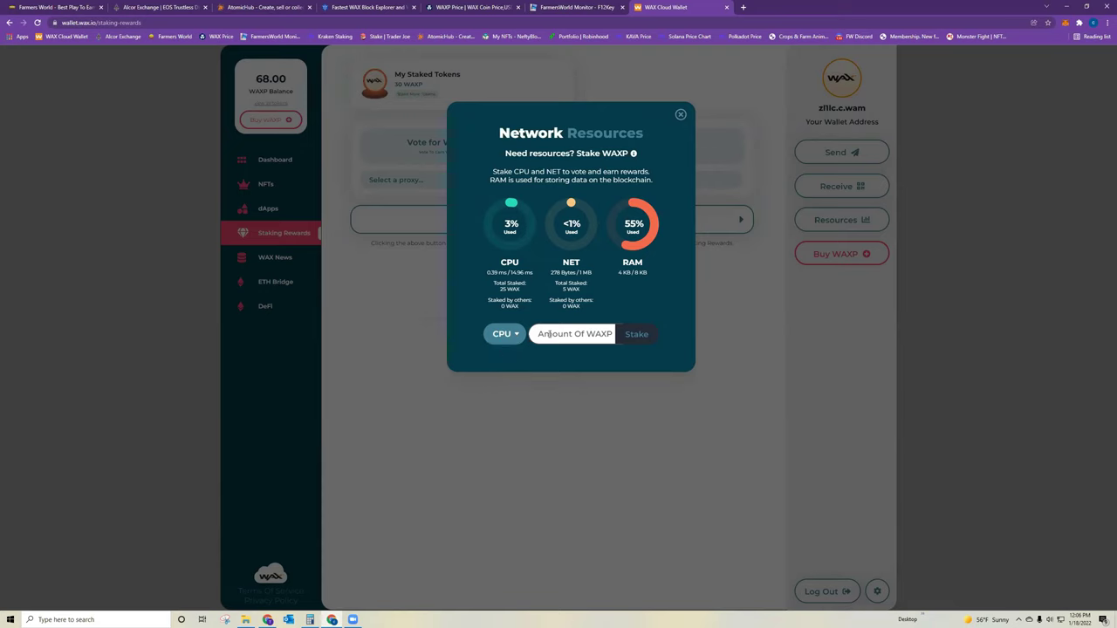
type("5")
- Switch the staking resource to NET with amount 2, then to RAM
left_click(495, 339)
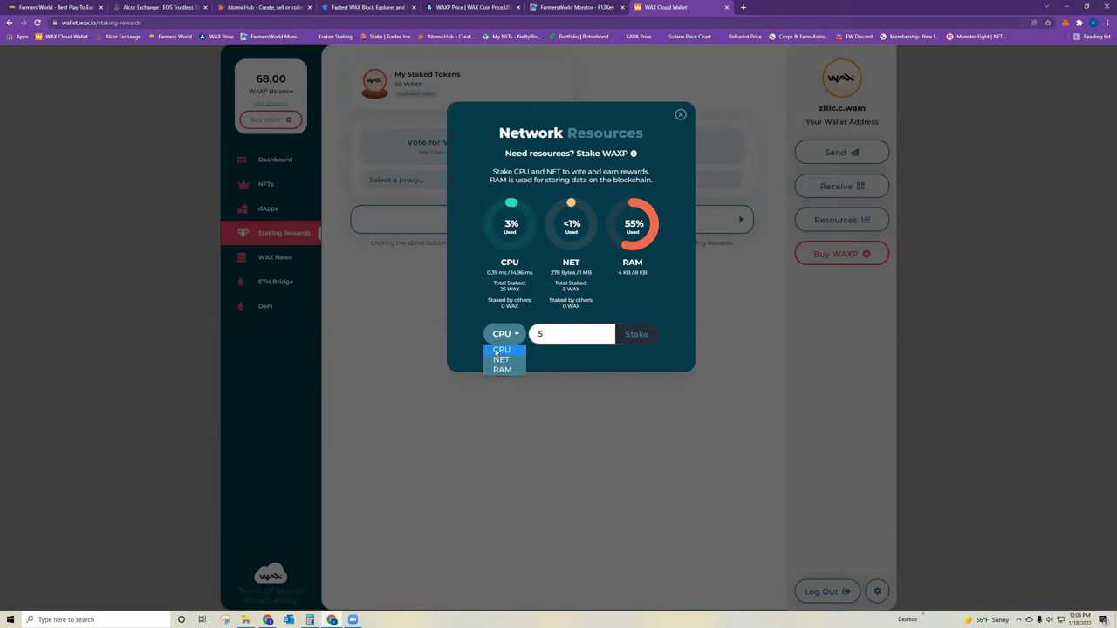
left_click(497, 363)
left_click(543, 333)
key("BackSpace")
type("2")
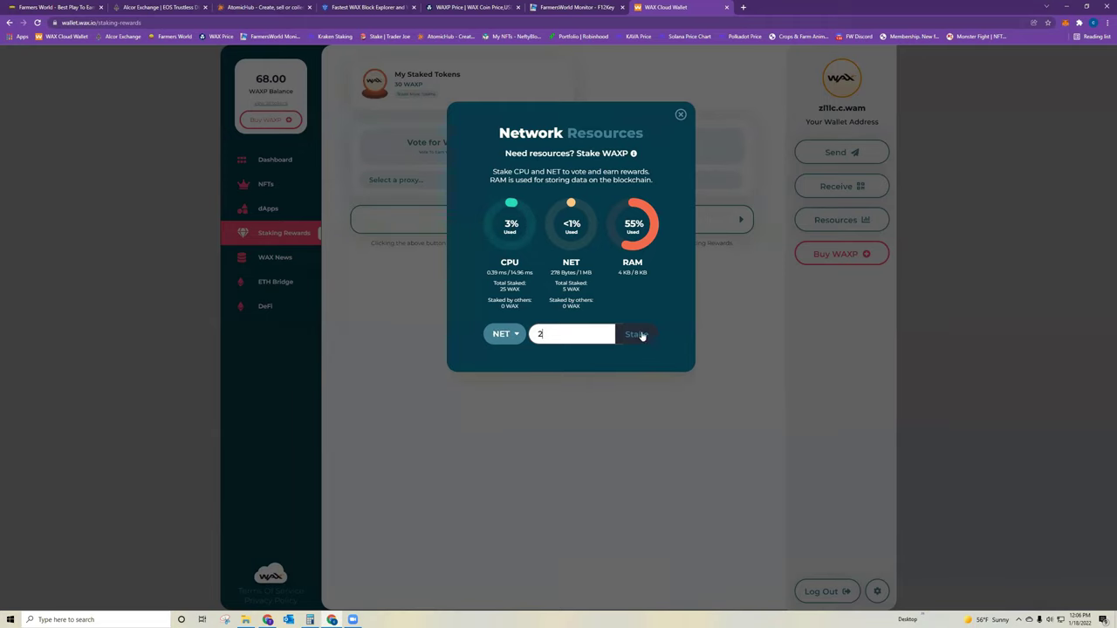
left_click(506, 334)
left_click(502, 369)
double_click(539, 334)
- Clear the RAM amount and close the Network Resources panel without staking
key("BackSpace")
left_click(680, 114)
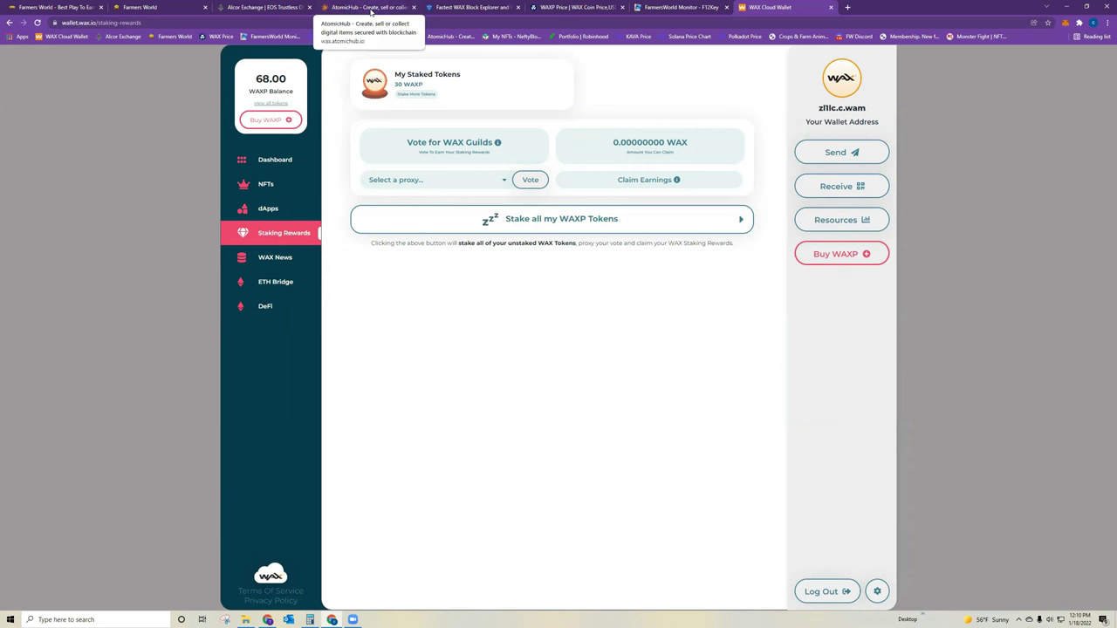
- In the AtomicHub market, show farmersworld tools sorted by lowest price first
left_click(371, 11)
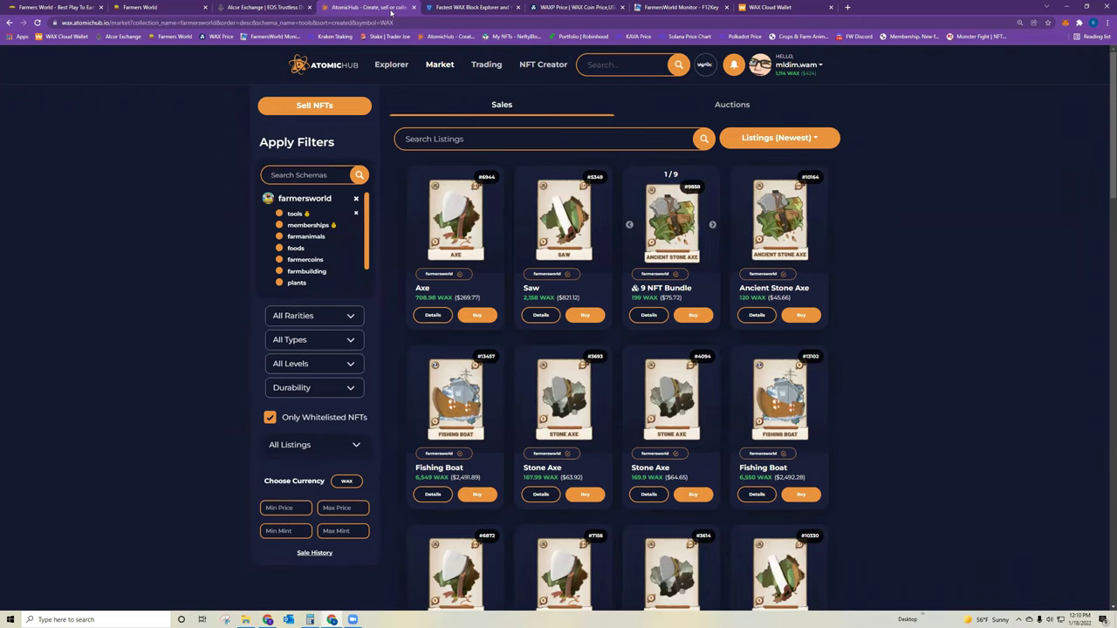
left_click(443, 65)
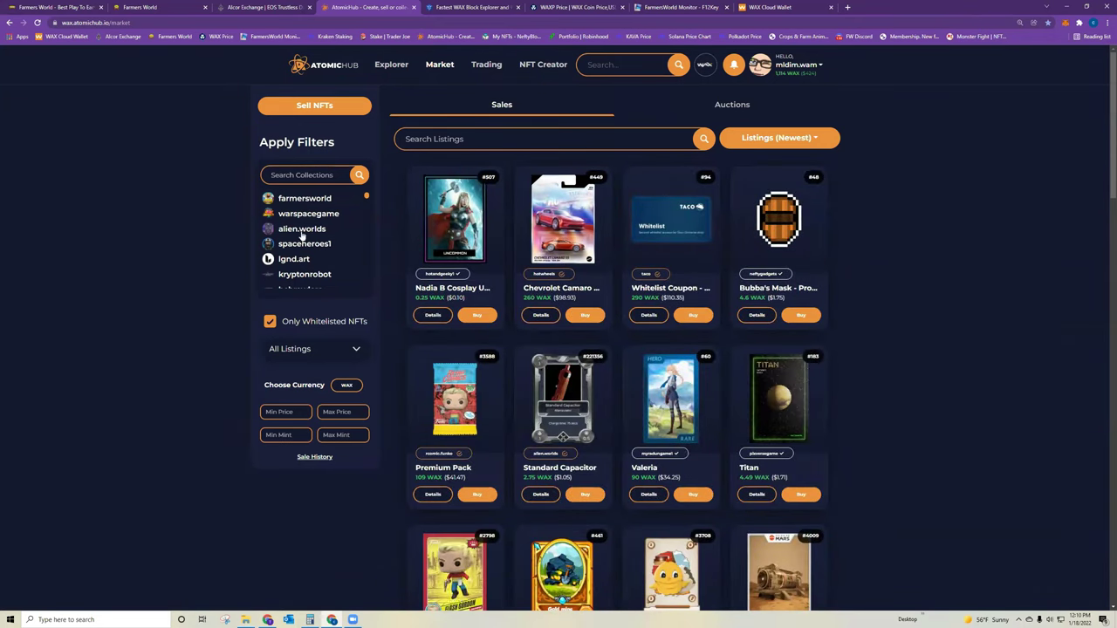
left_click(304, 199)
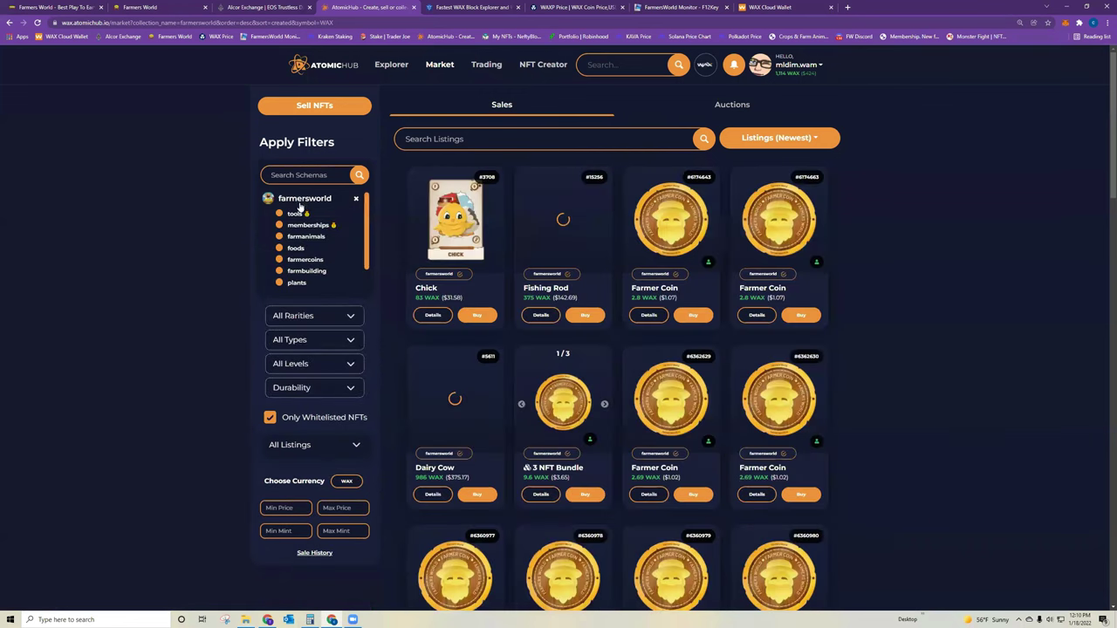
left_click(297, 214)
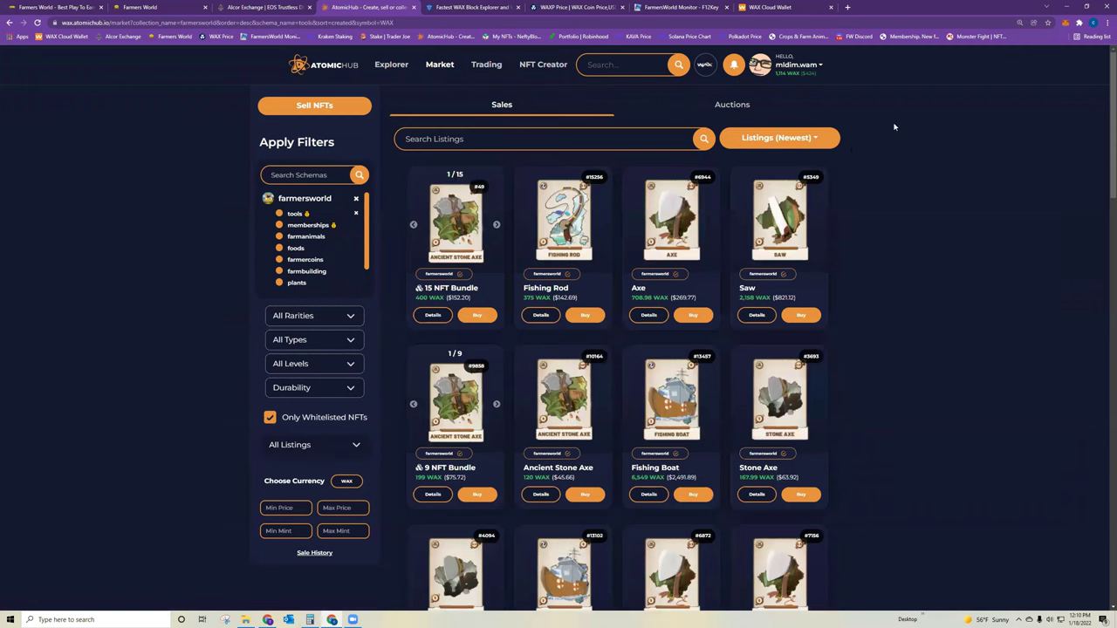
left_click(779, 138)
left_click(775, 201)
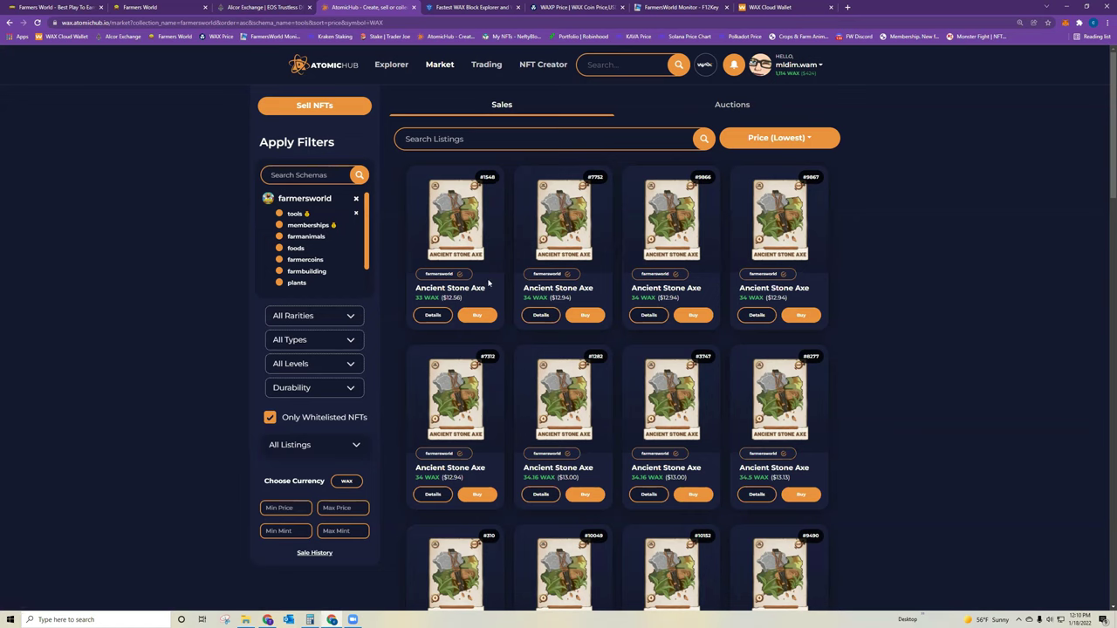
- Filter the tools to durability 100, keeping lowest-price sorting, with Stone Axes from 167.99 WAX
left_click(314, 387)
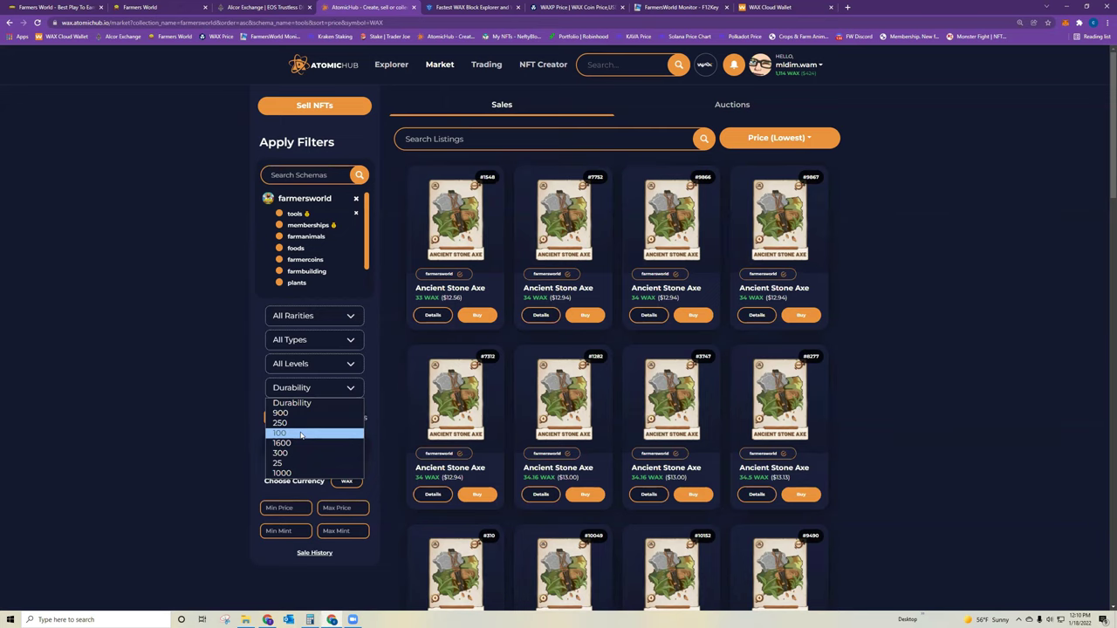
left_click(301, 433)
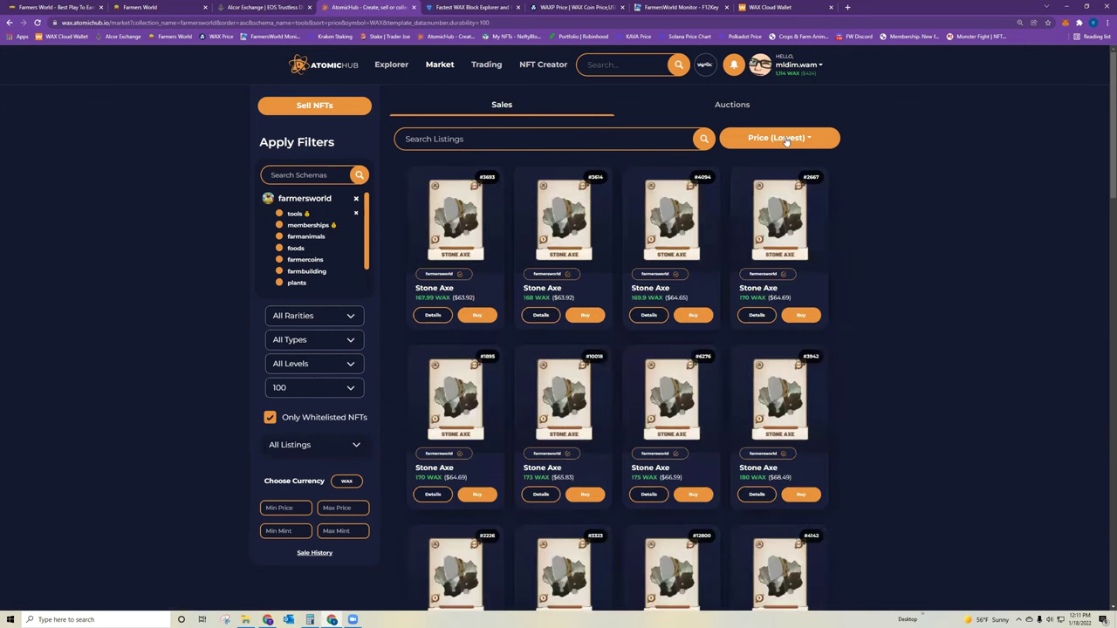
left_click(785, 138)
left_click(787, 208)
mouse_move(459, 220)
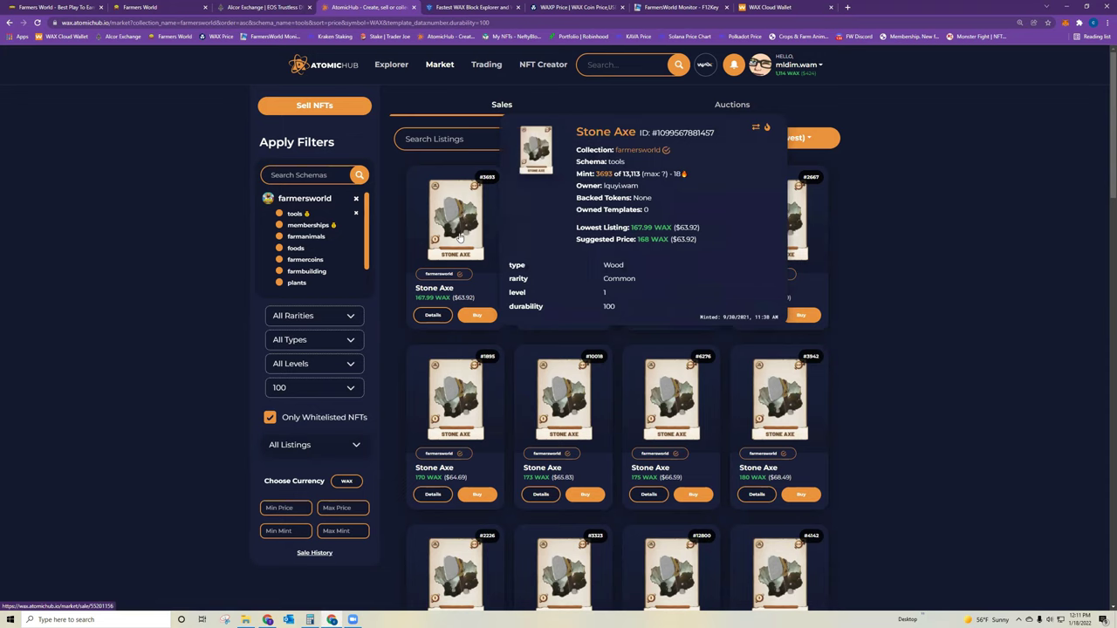
- Browse the account's NFT inventory on AtomicHub
left_click(790, 69)
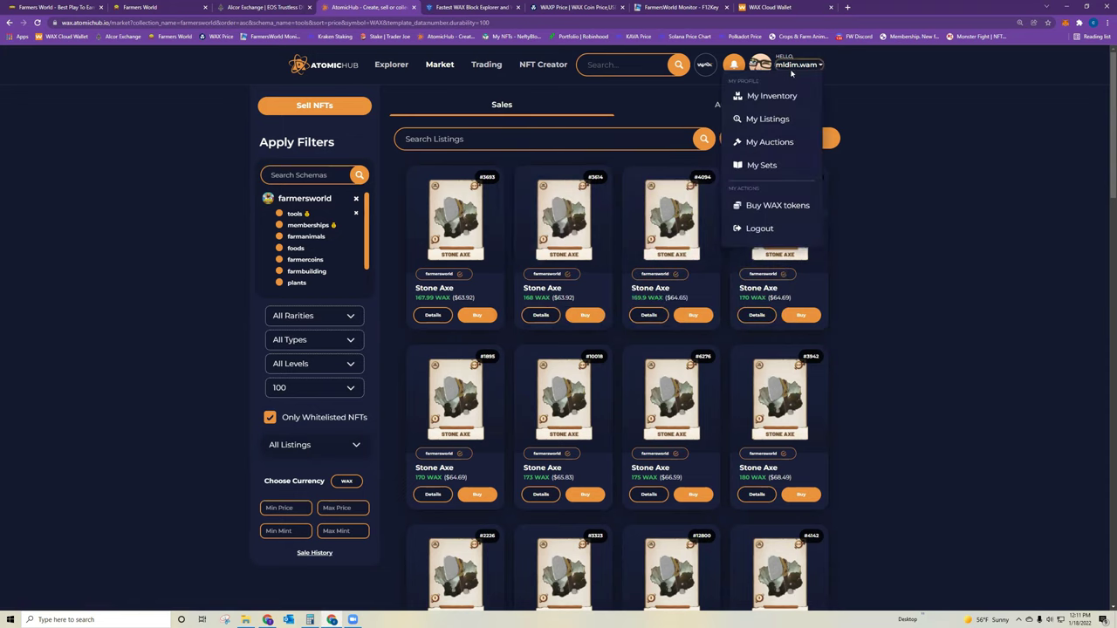
left_click(769, 96)
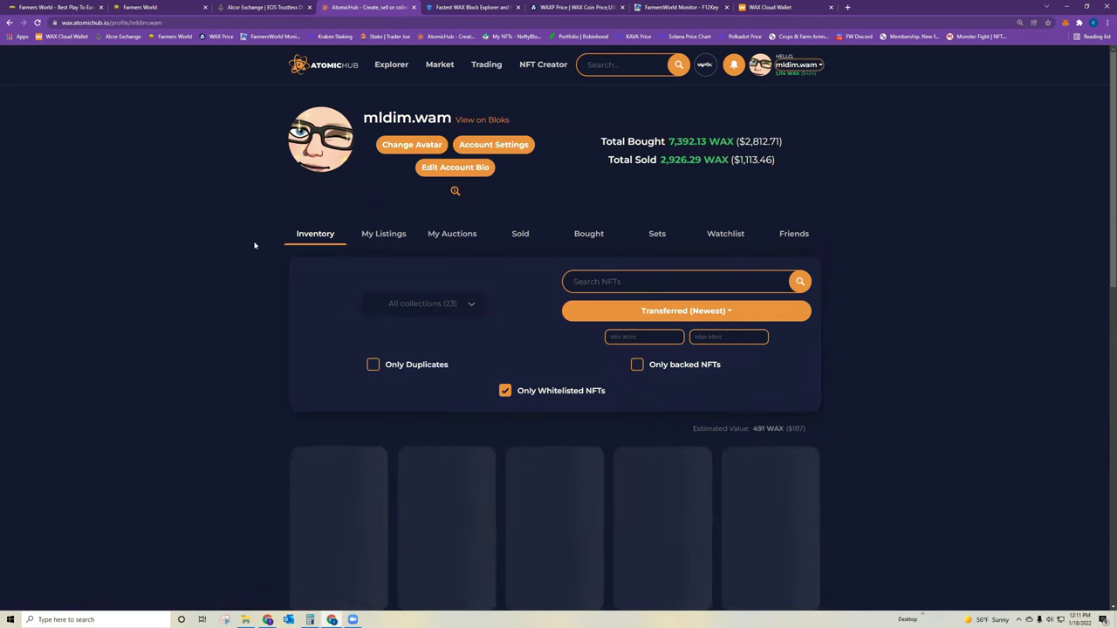
scroll(912, 357, "down", 3)
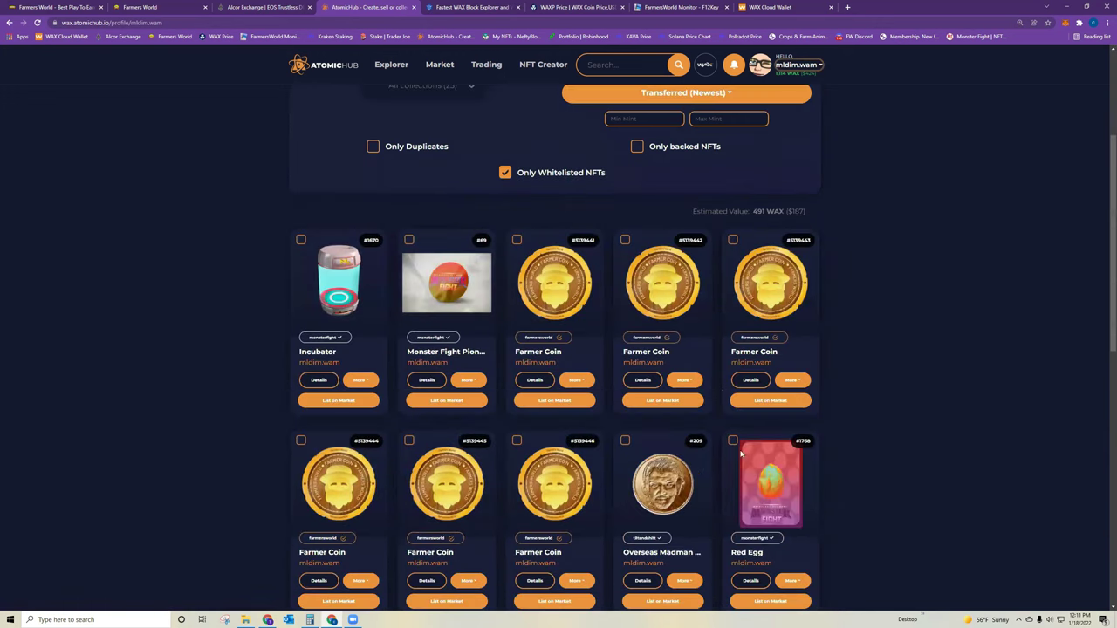
scroll(758, 400, "down", 2)
scroll(591, 304, "up", 5)
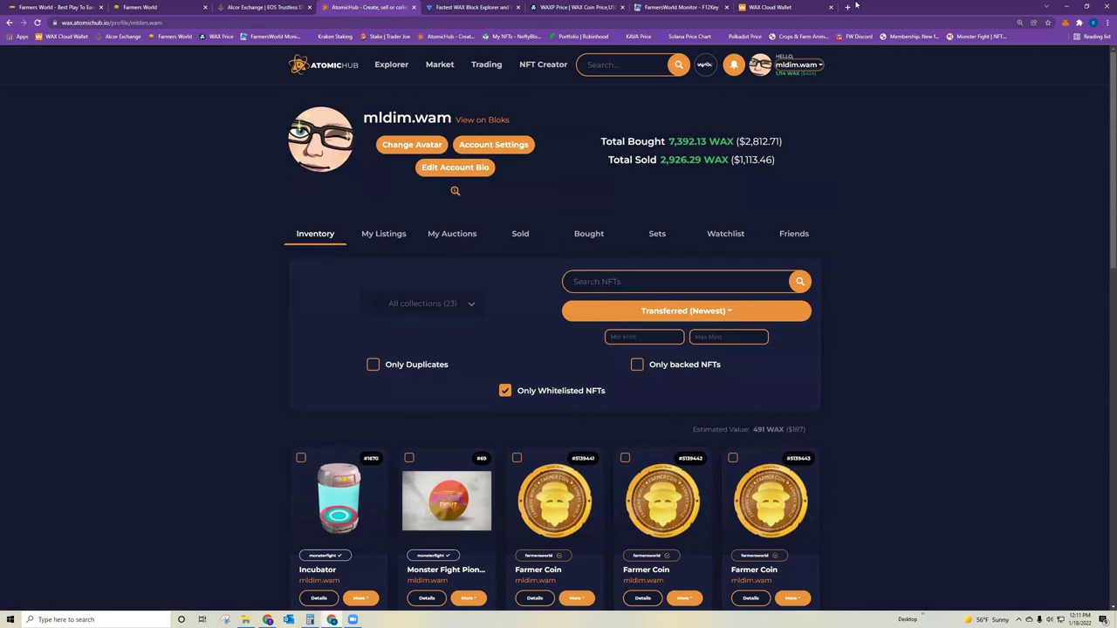
- Filter the farmersworld tools listings to Food type, then go back to Farmers World
left_click(801, 35)
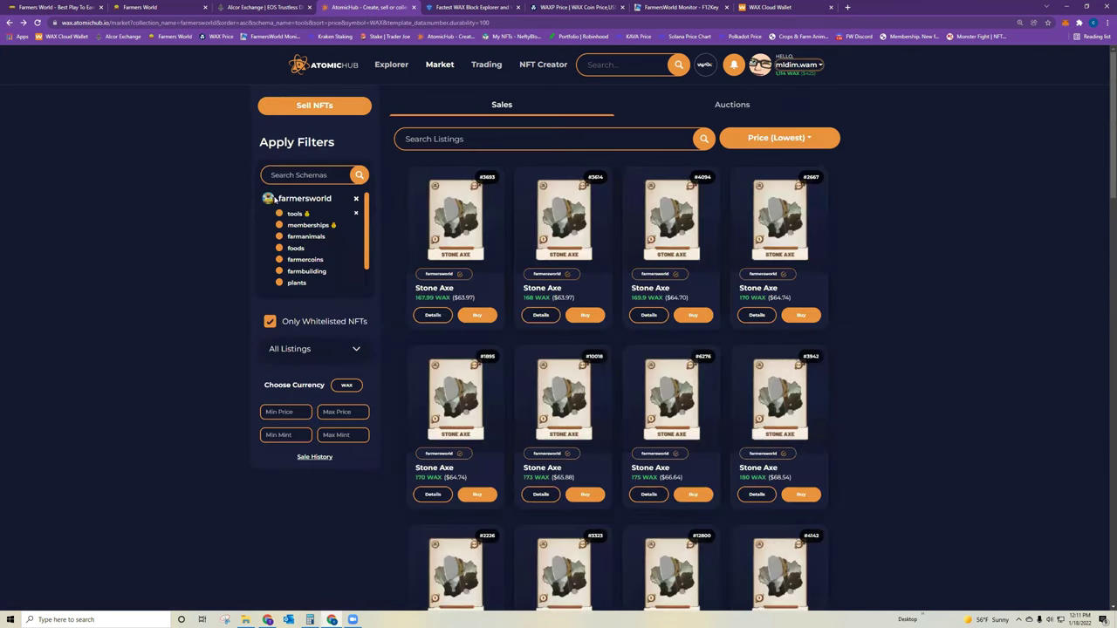
left_click(295, 213)
left_click(301, 340)
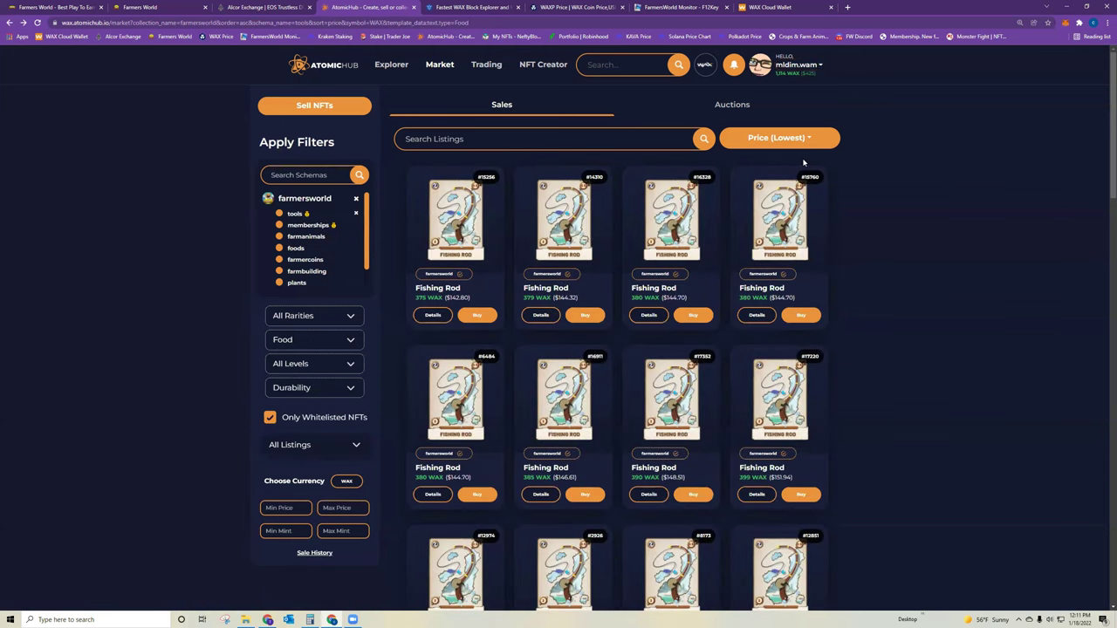
mouse_move(452, 217)
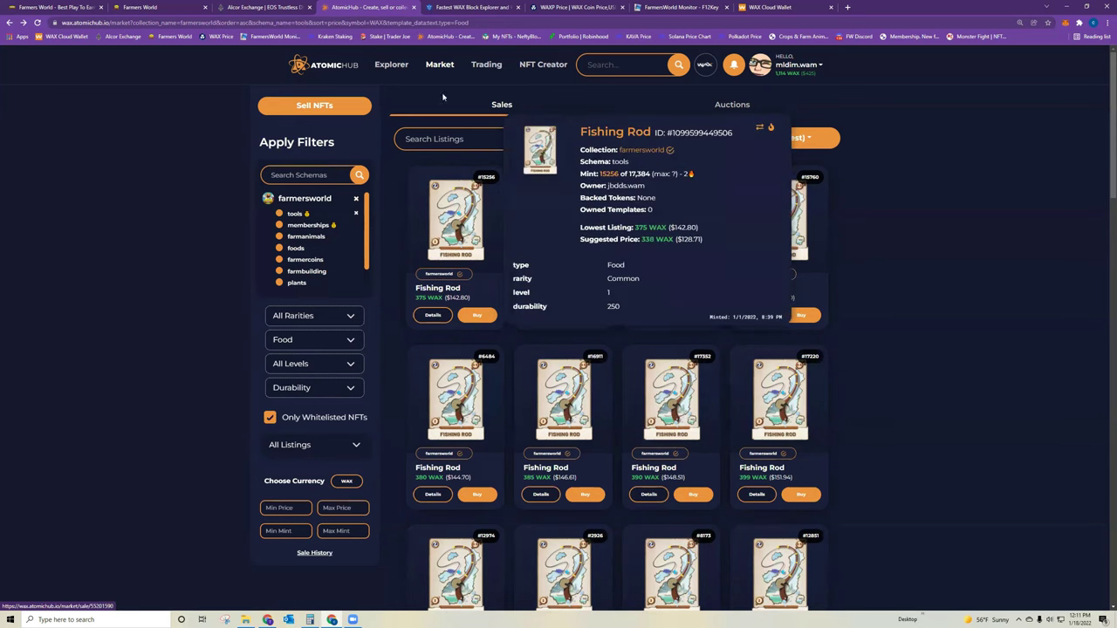
left_click(63, 6)
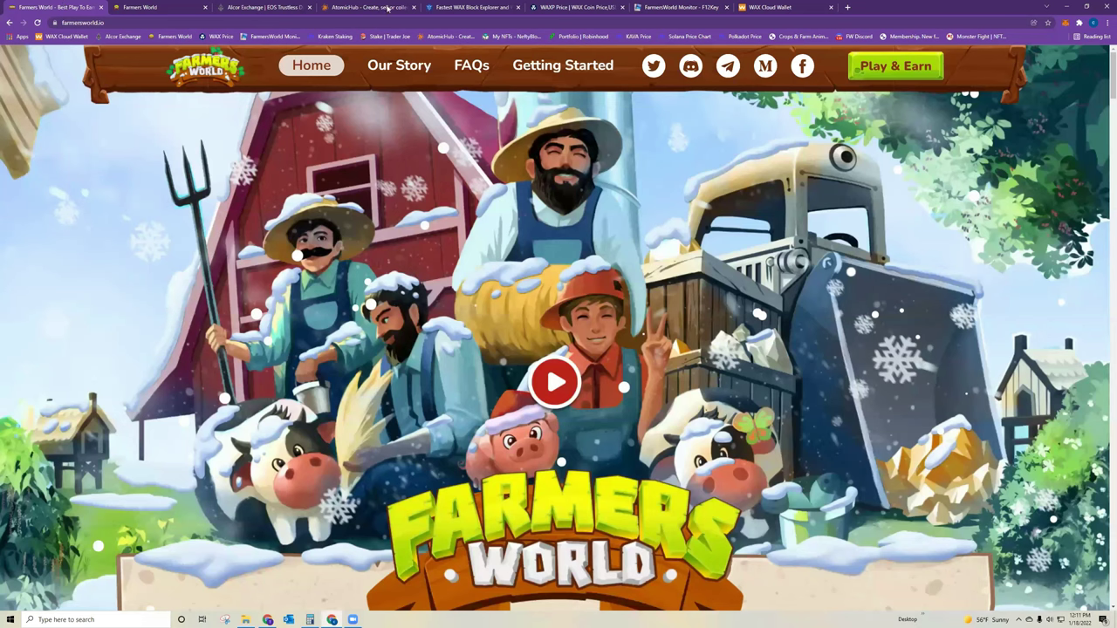
left_click(205, 8)
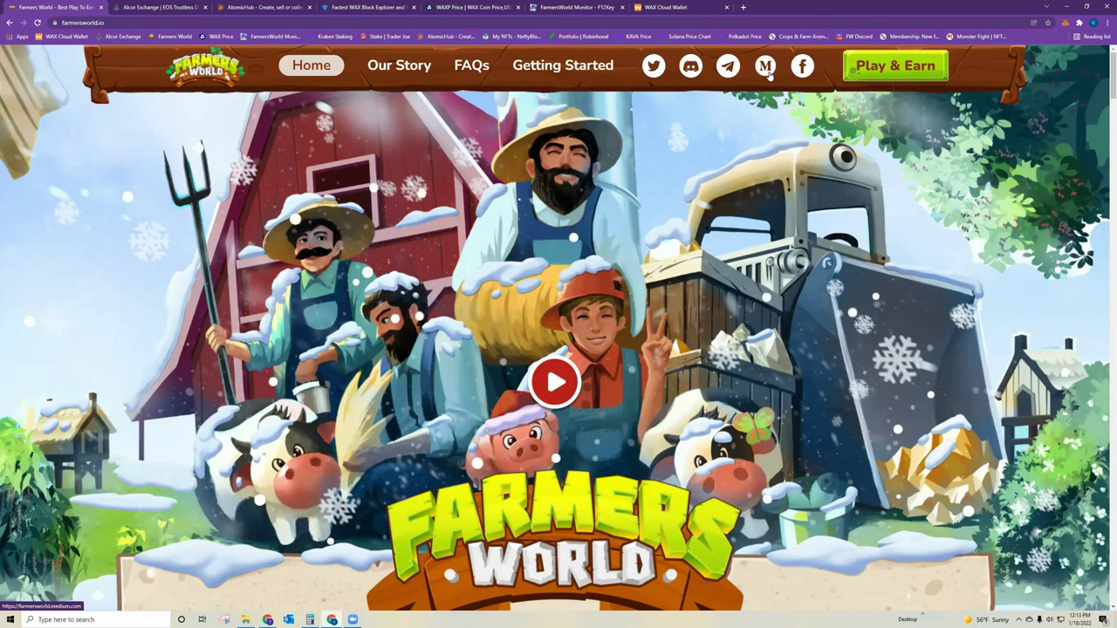
left_click(887, 68)
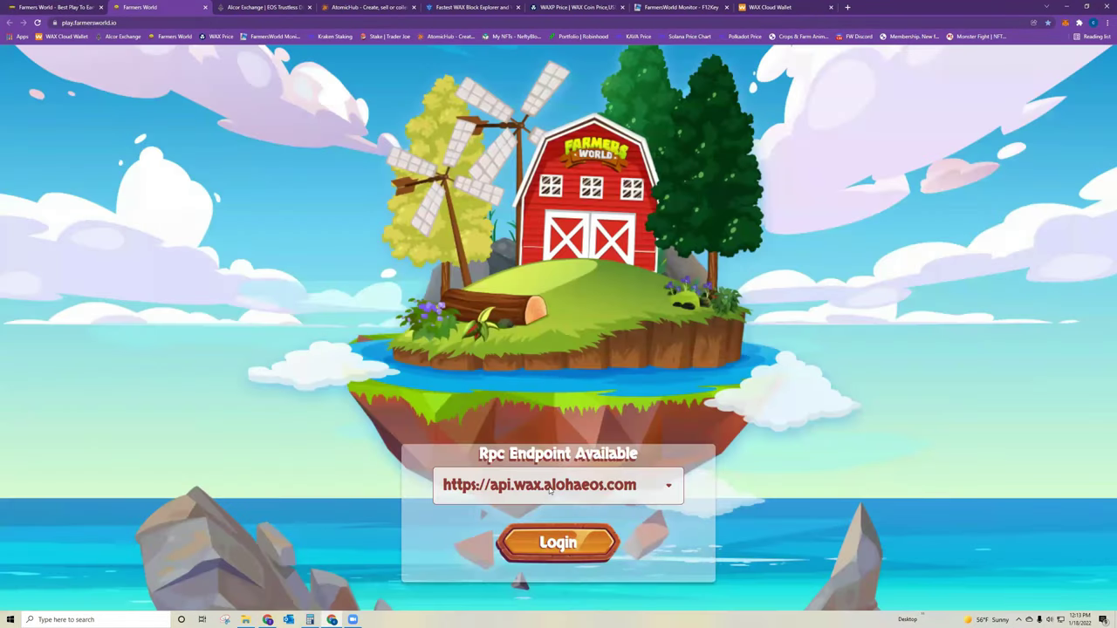
left_click(551, 491)
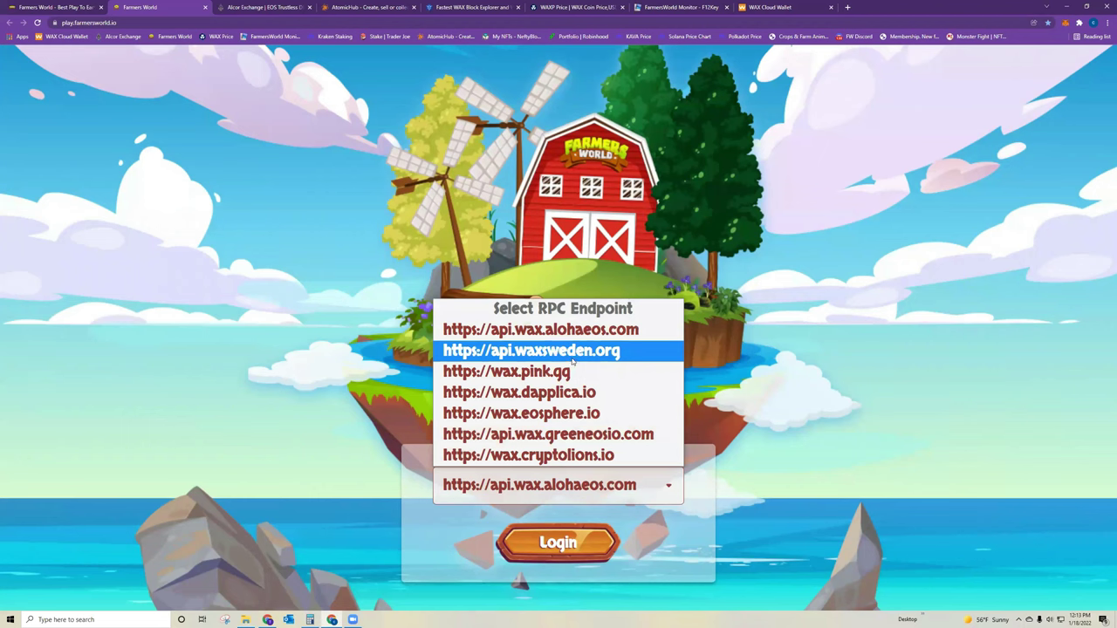
left_click(572, 360)
left_click(581, 494)
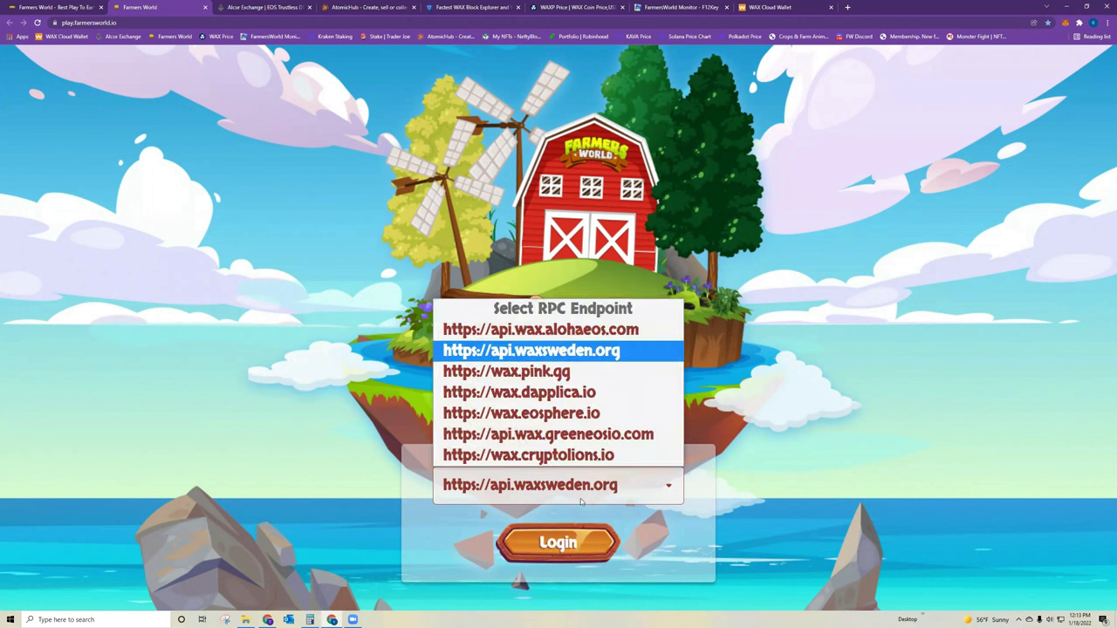
left_click(571, 350)
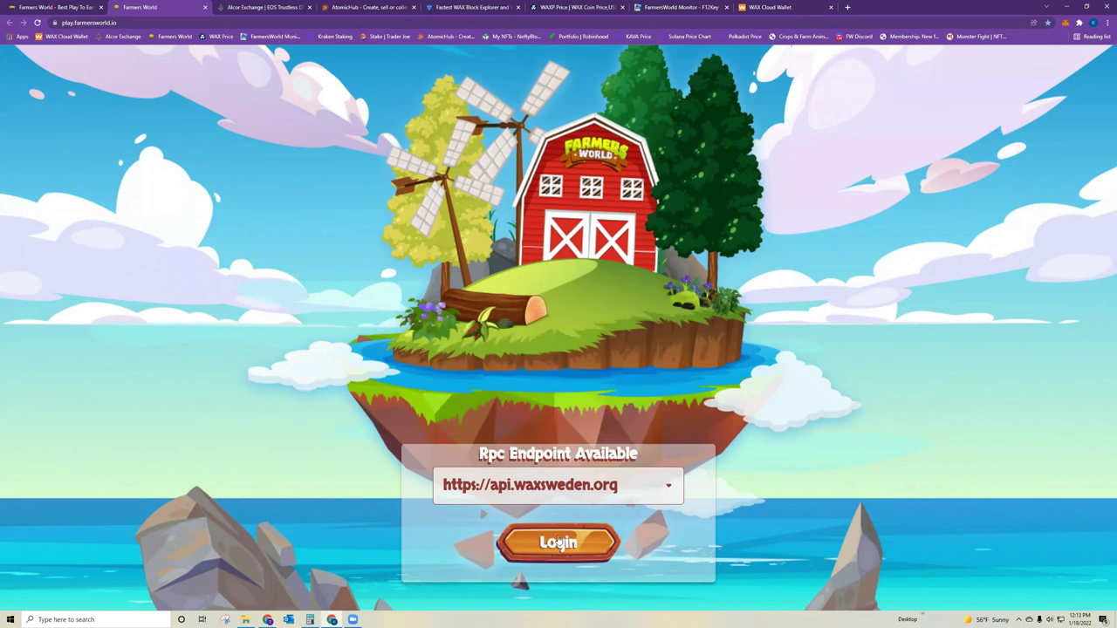
left_click(558, 540)
- Sign in with the WAX Cloud Wallet account and start equipping a tool from the Chest
left_click(593, 293)
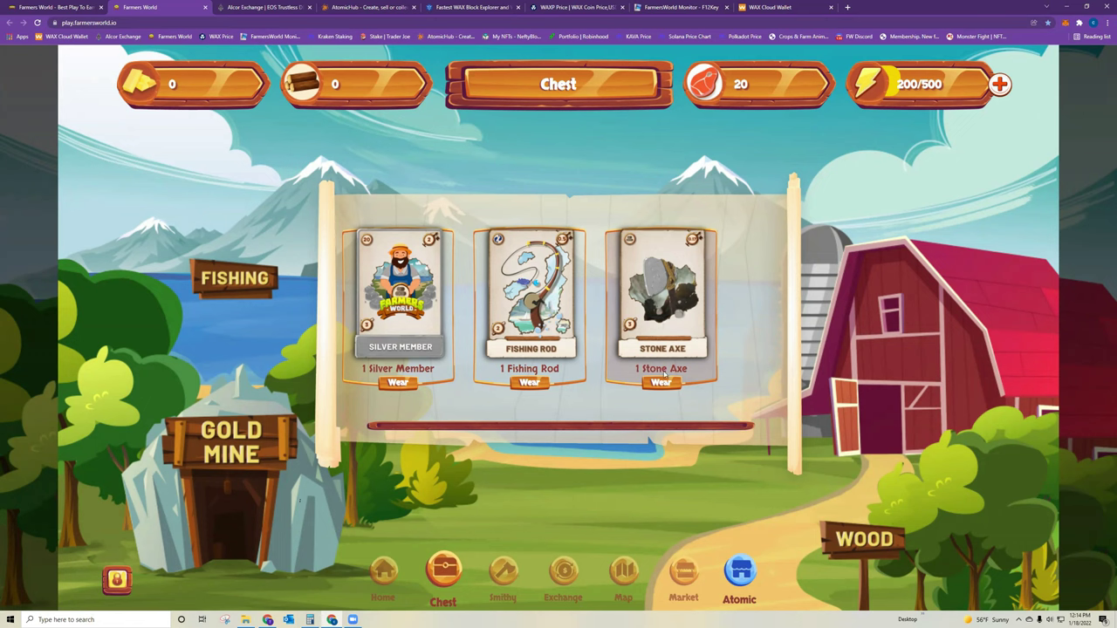
left_click(528, 382)
left_click(659, 383)
- Wear and approve the Stone Axe, then the Fishing Rod, and check each tool's details
left_click(660, 384)
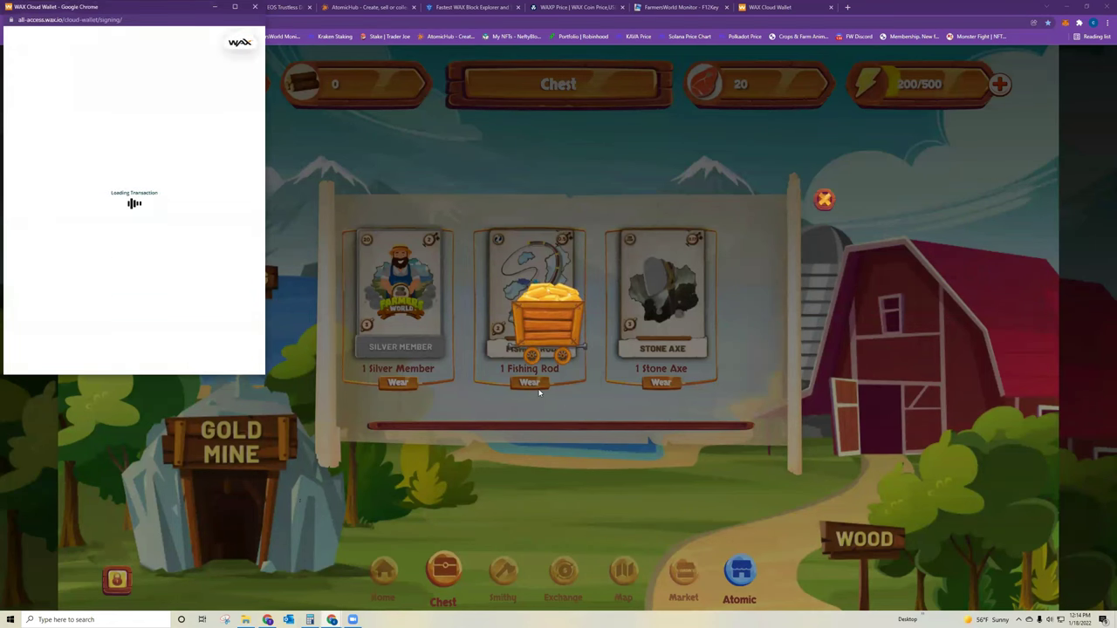
left_click(154, 314)
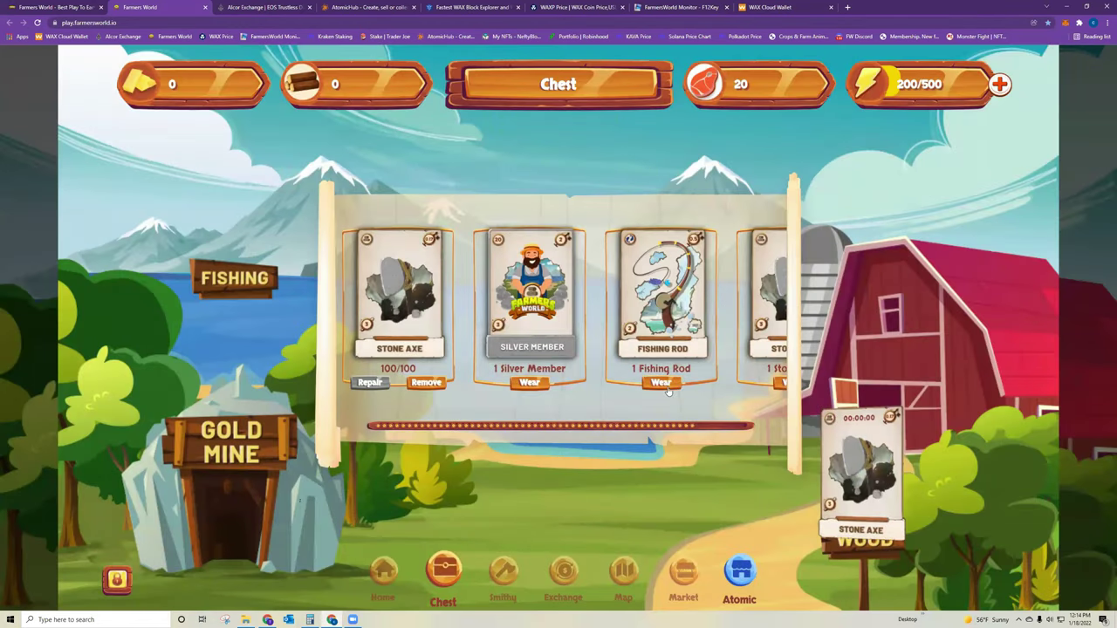
left_click(666, 388)
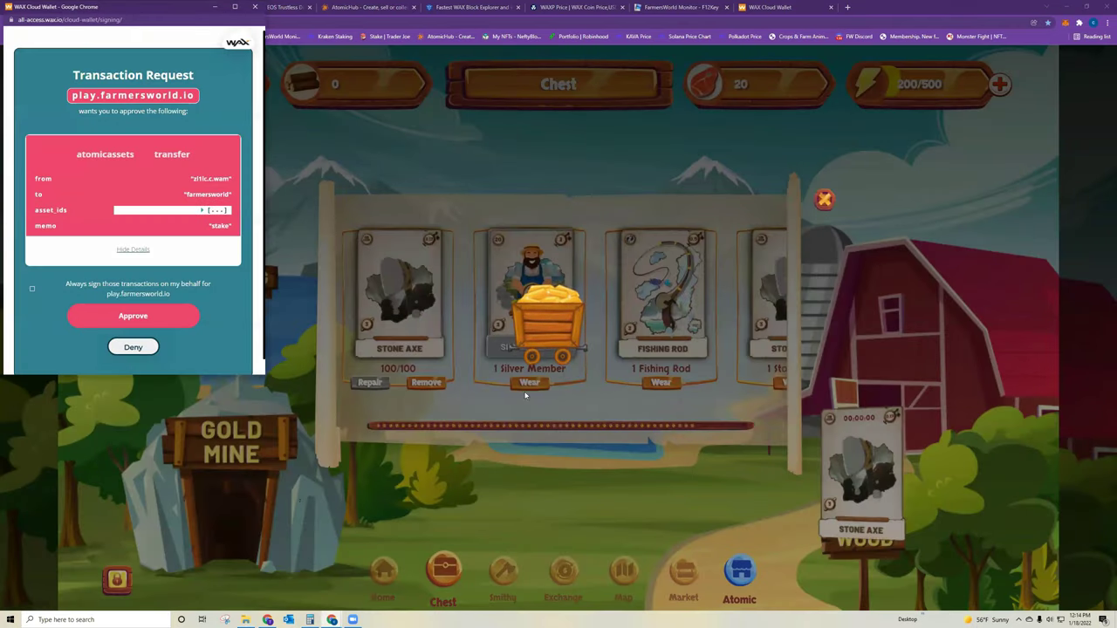
left_click(139, 317)
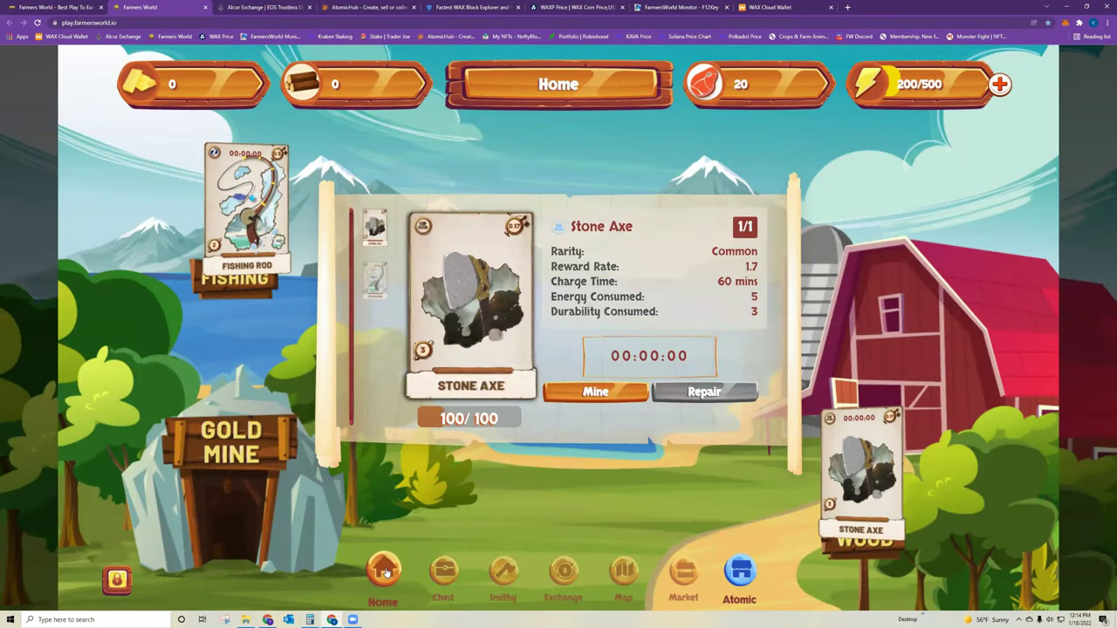
left_click(375, 284)
left_click(378, 227)
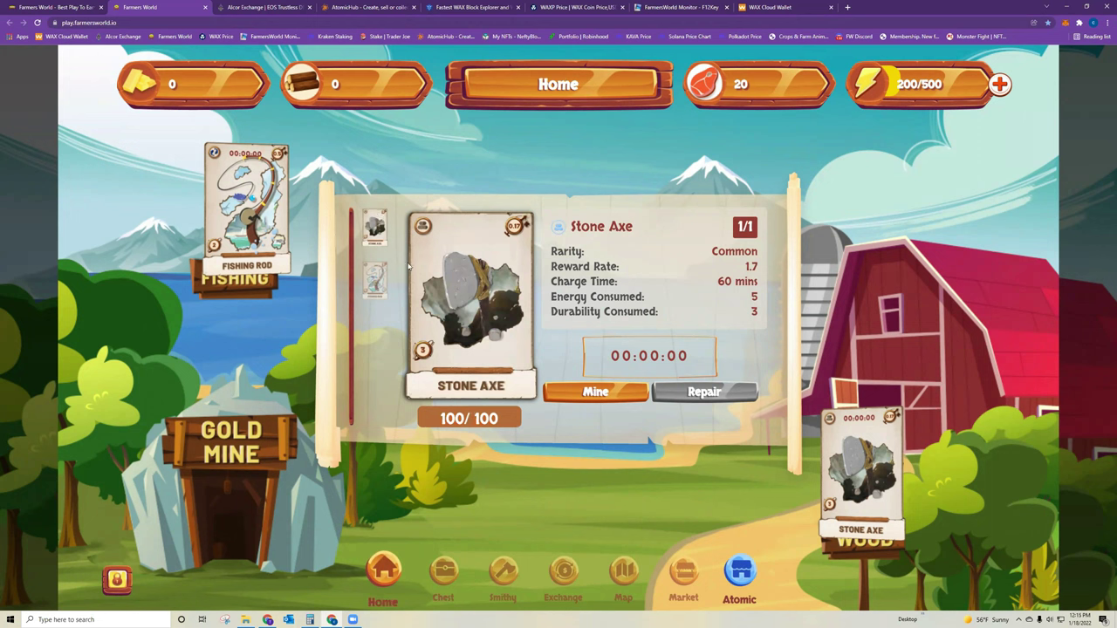
- Mine with the Stone Axe, approve the transaction, and dismiss the 1.6435 WOOD reward
left_click(608, 394)
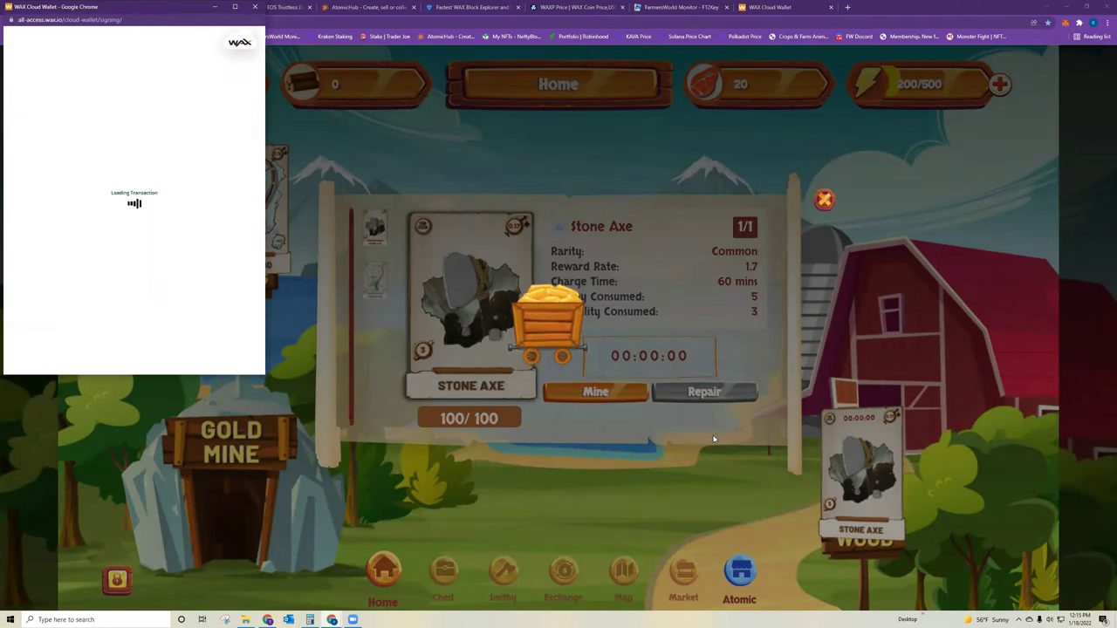
left_click(89, 283)
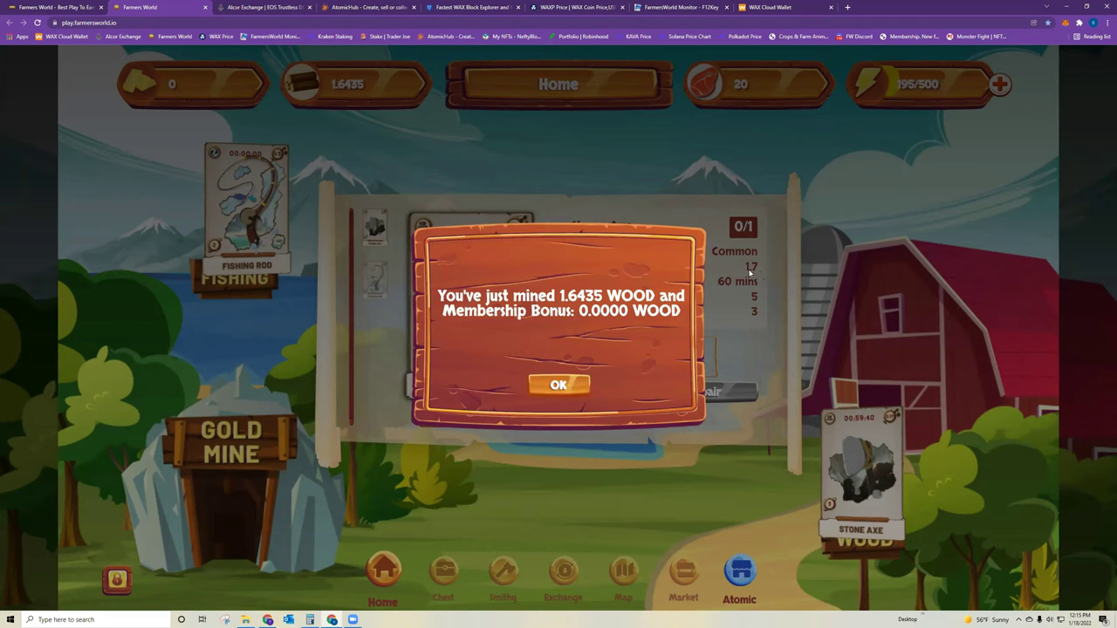
left_click(558, 384)
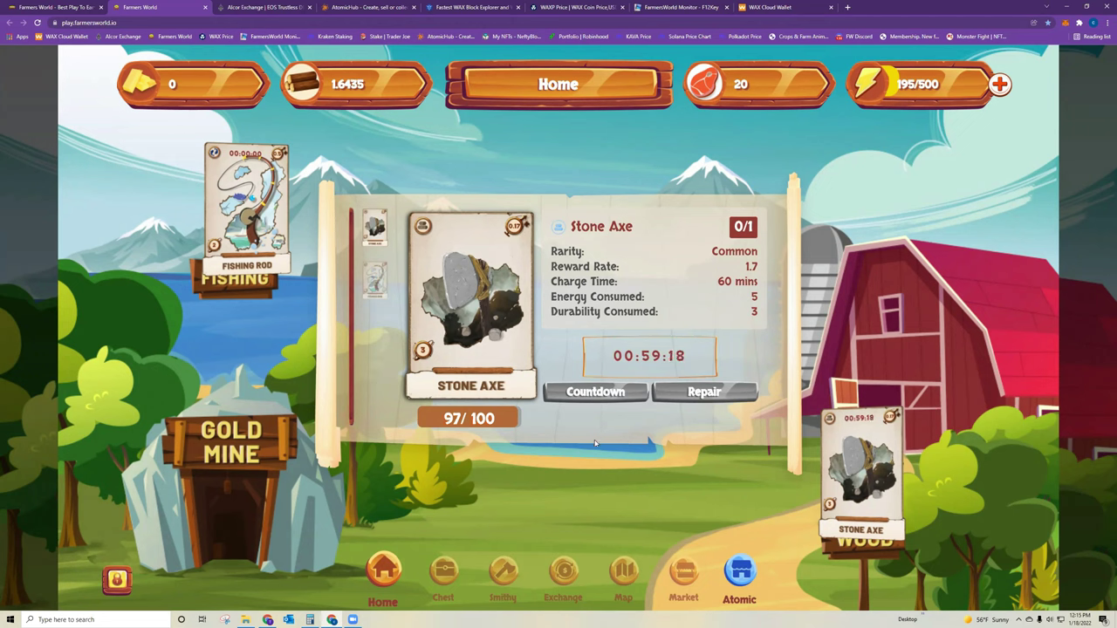
- Mine with the Fishing Rod and approve it, raising food to 24.4225
left_click(379, 276)
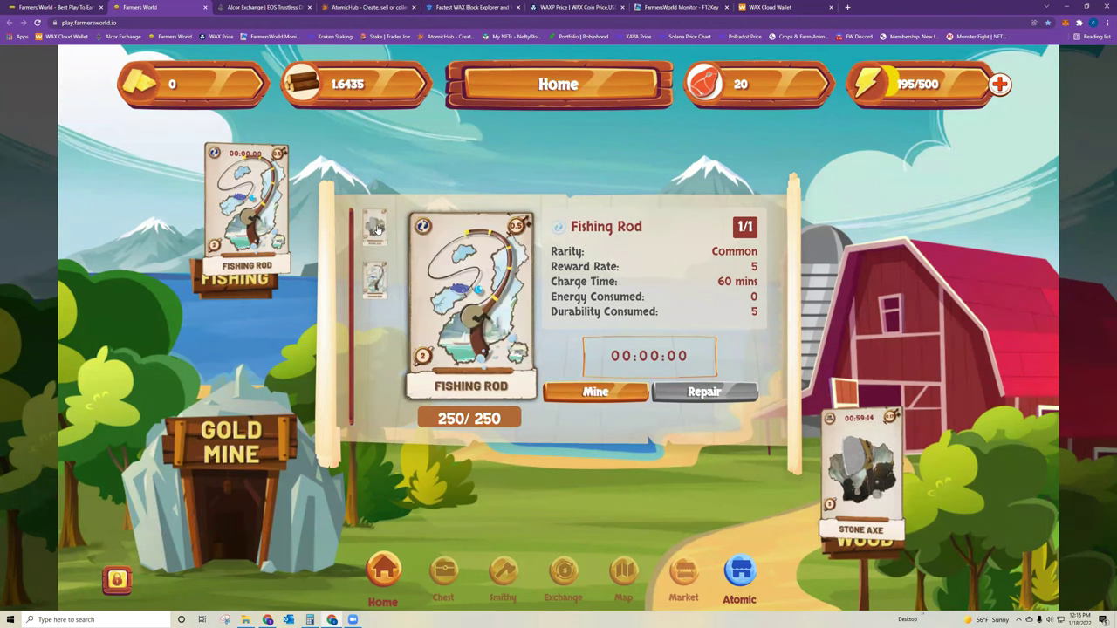
left_click(376, 227)
left_click(375, 277)
left_click(599, 393)
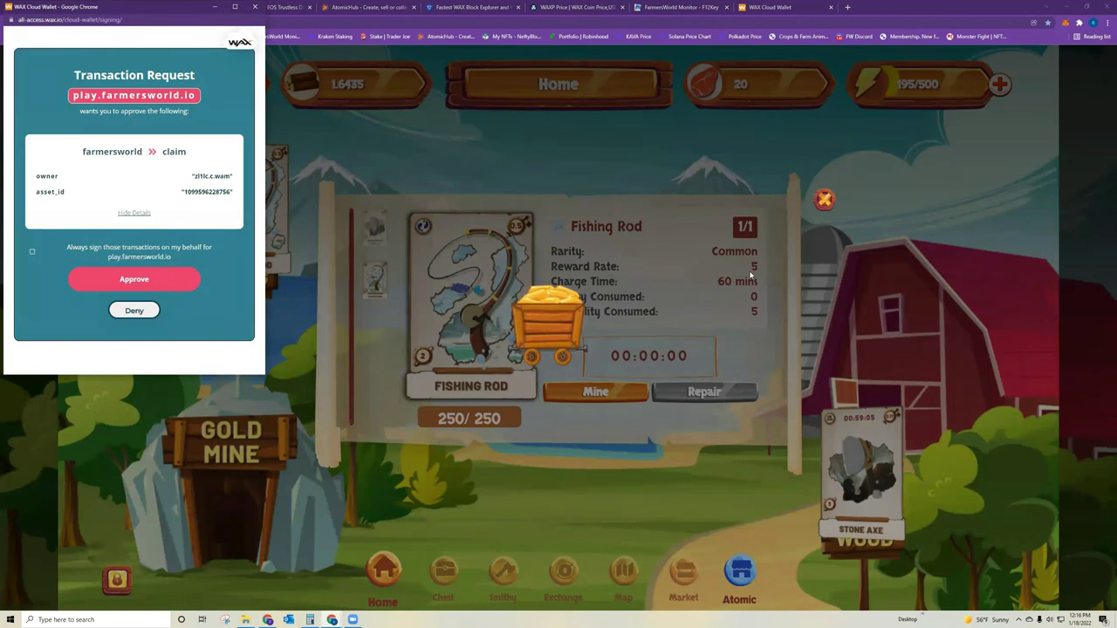
left_click(148, 281)
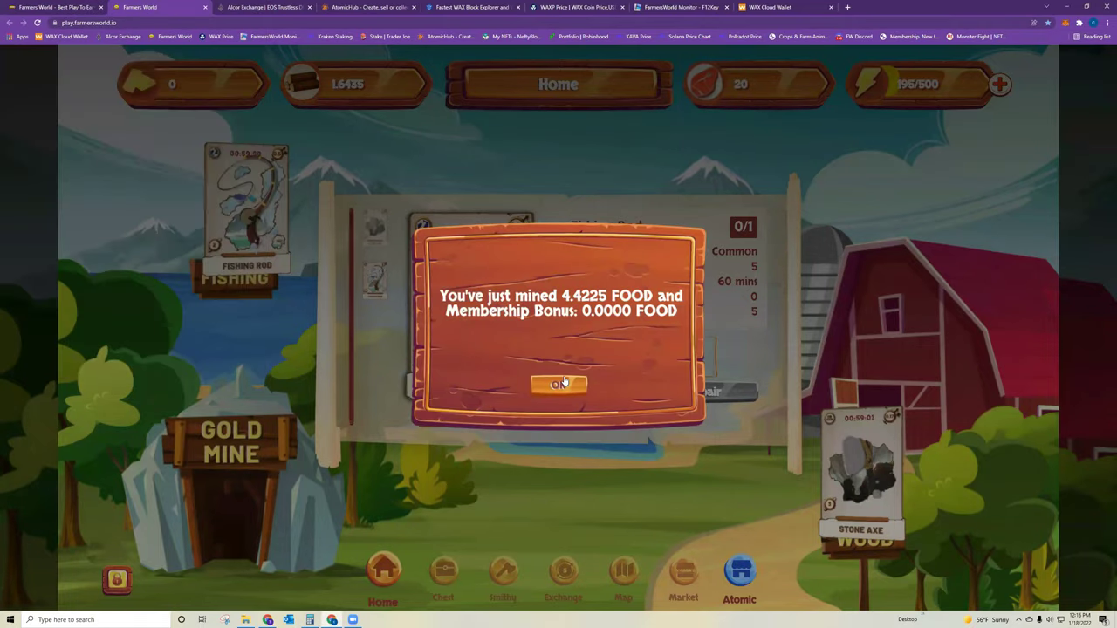
left_click(559, 386)
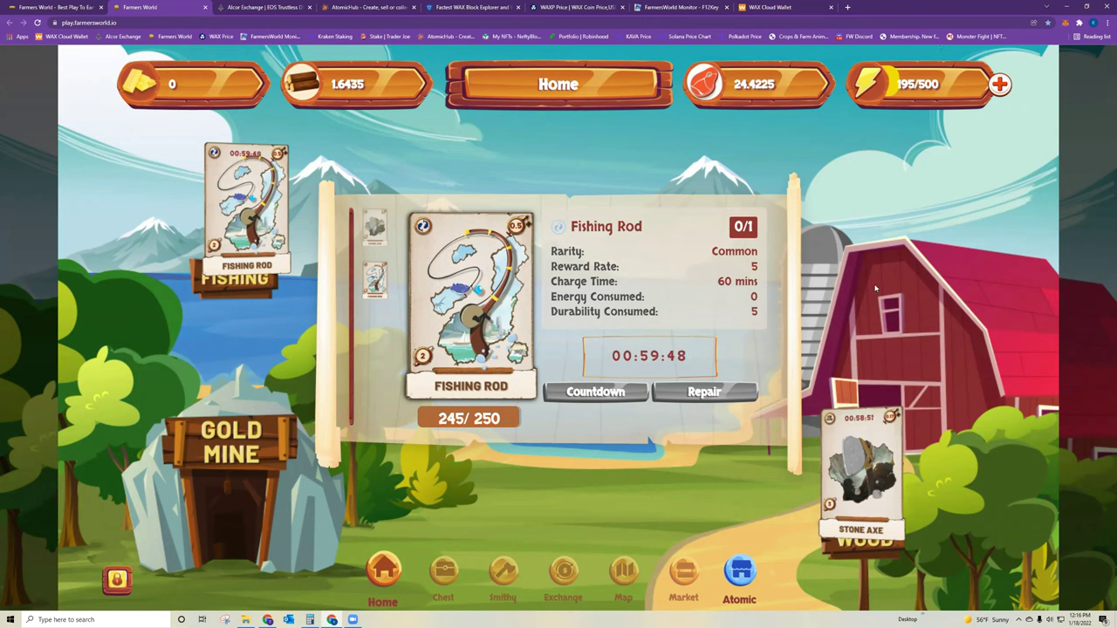
- Review both tools' details and bring up the energy exchange at 1 food = 5 energy
left_click(375, 229)
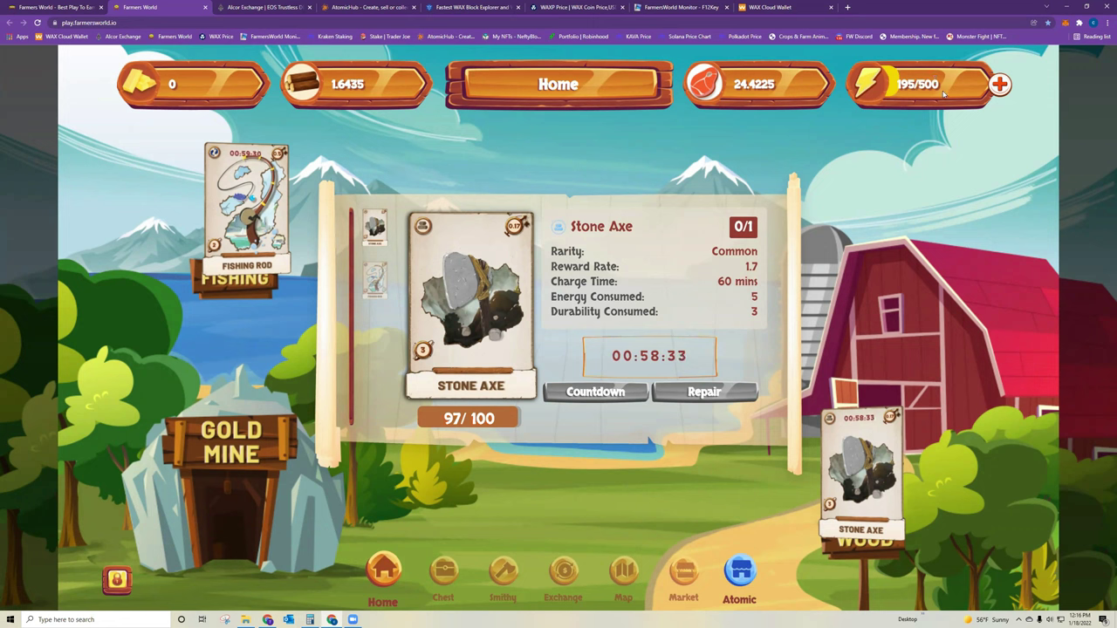
left_click(374, 280)
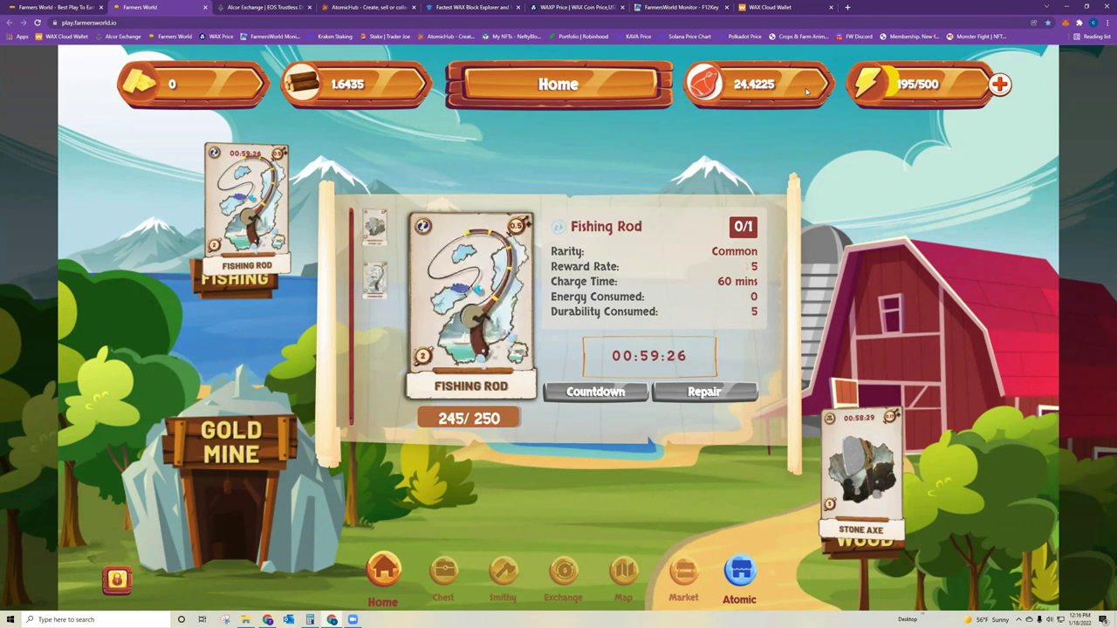
left_click(999, 85)
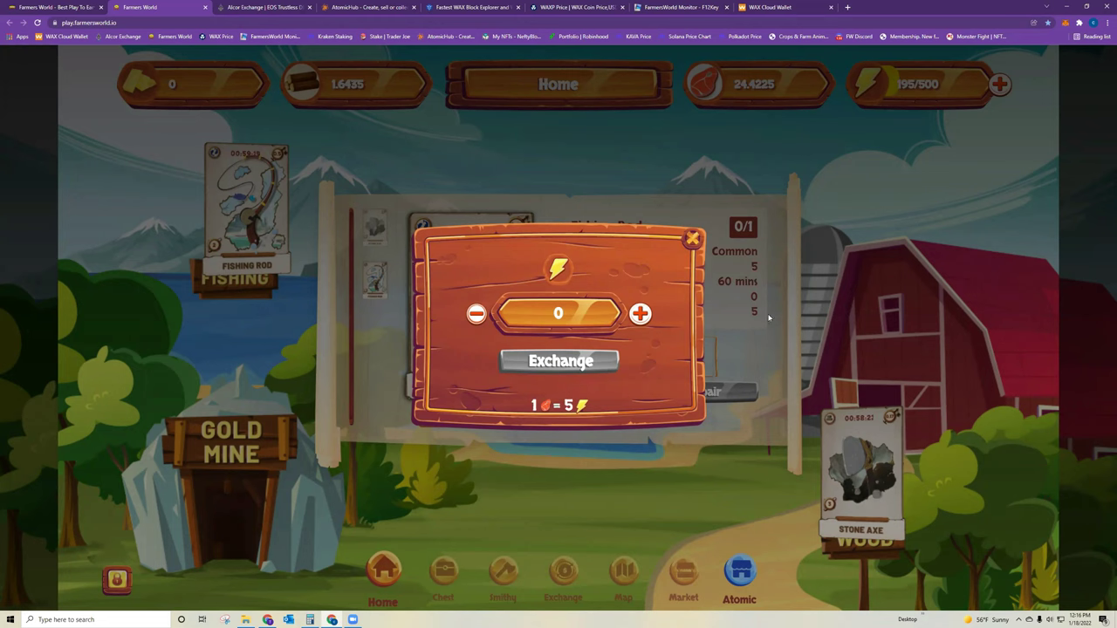
- Exchange 5 food for 25 energy, bringing energy to 220/500 and food to 19.4225
type("25")
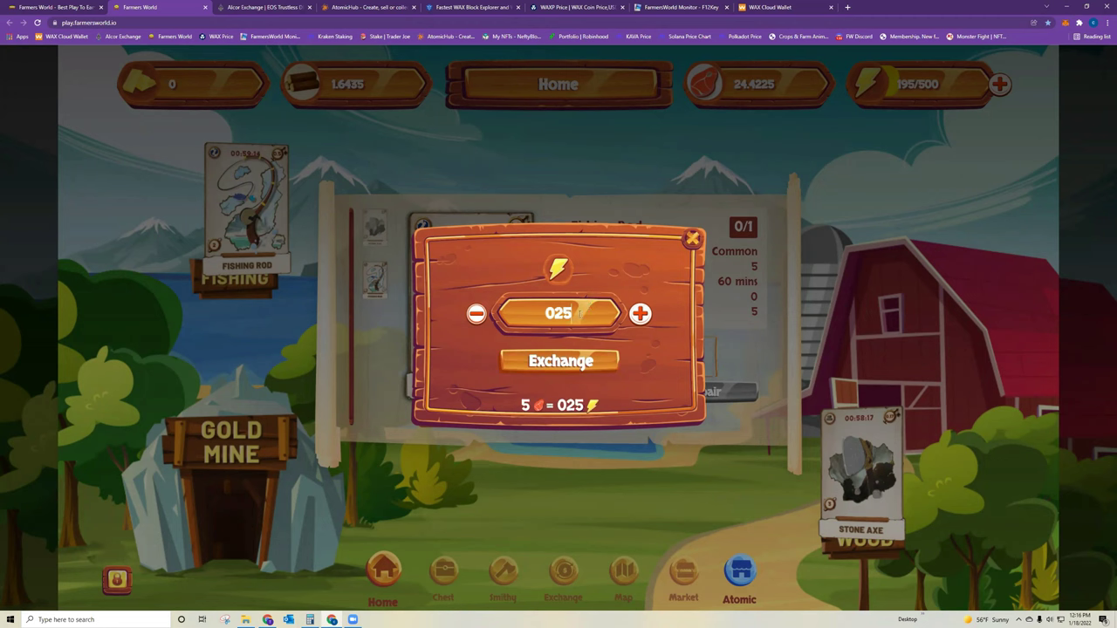
left_click(559, 361)
left_click(553, 367)
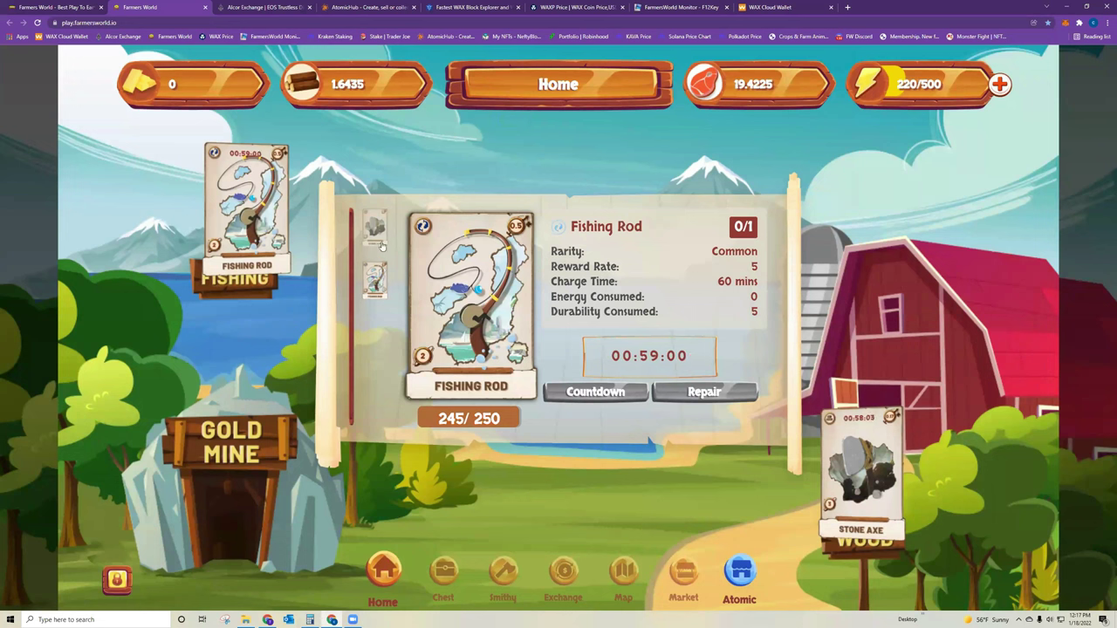
- Check the Stone Axe and Fishing Rod detail cards for their cooldown timers
left_click(380, 247)
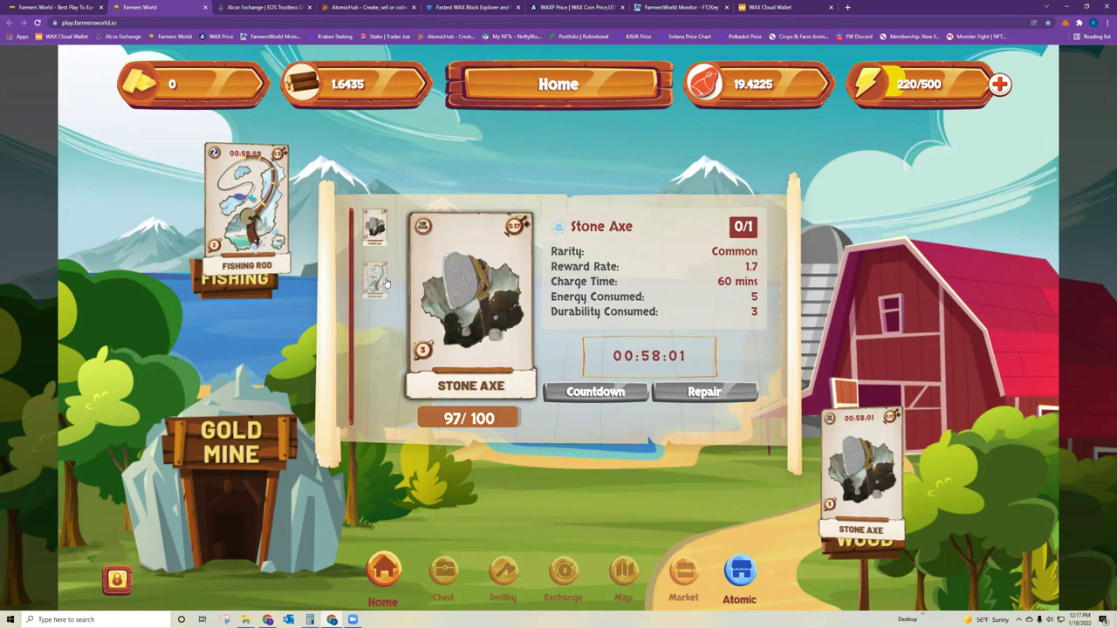
left_click(384, 281)
left_click(376, 227)
left_click(377, 279)
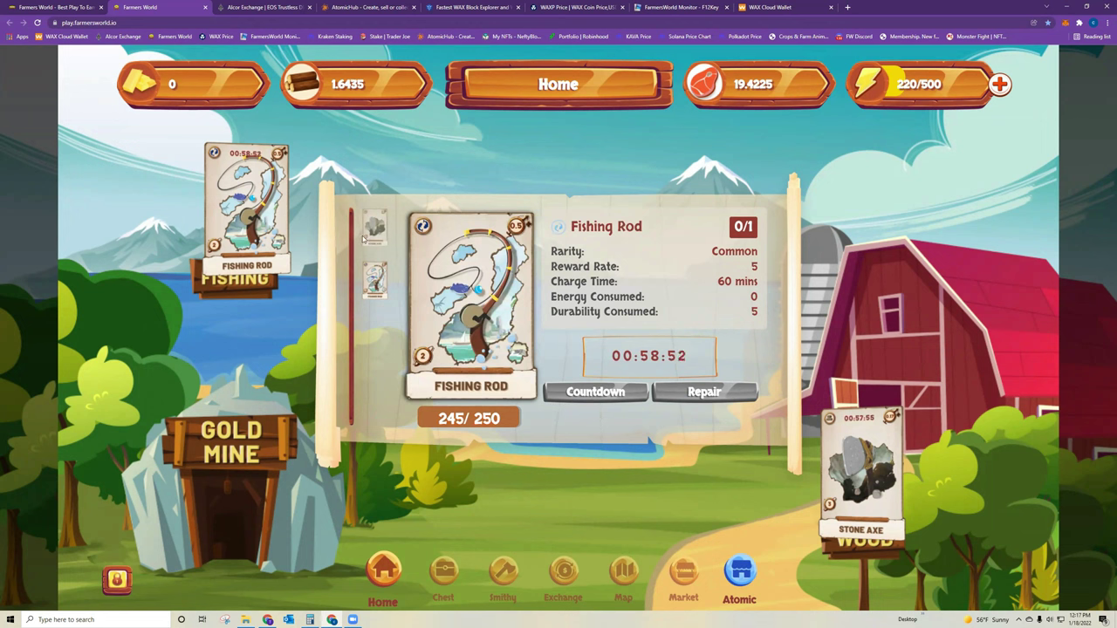
left_click(376, 279)
left_click(378, 229)
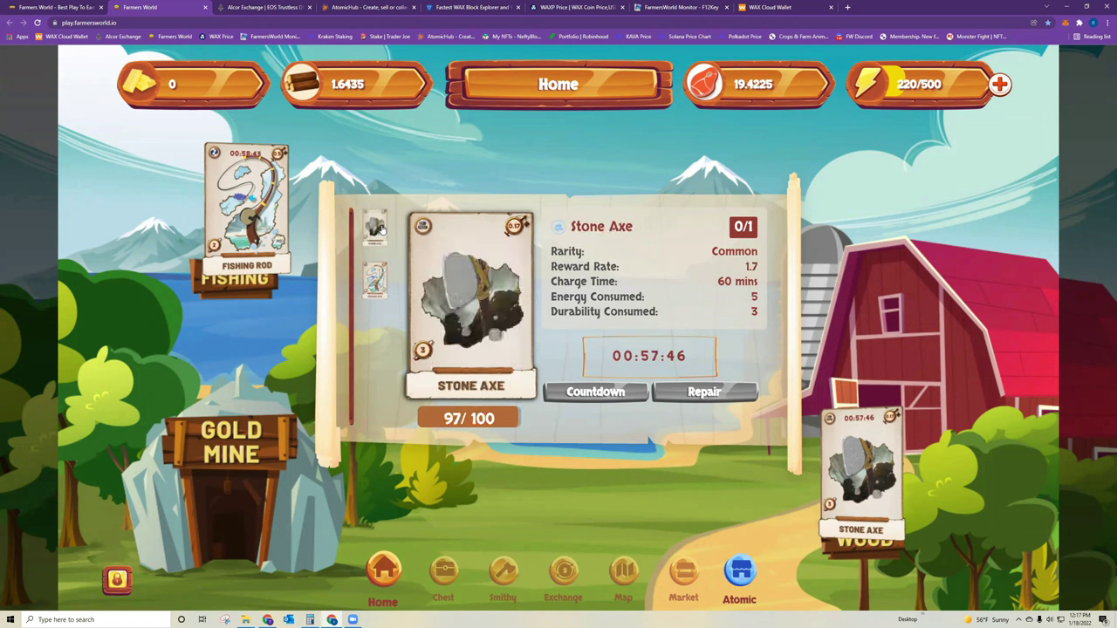
- Equip the Silver Member card from the chest, raising the energy cap to 900, and return home
left_click(443, 574)
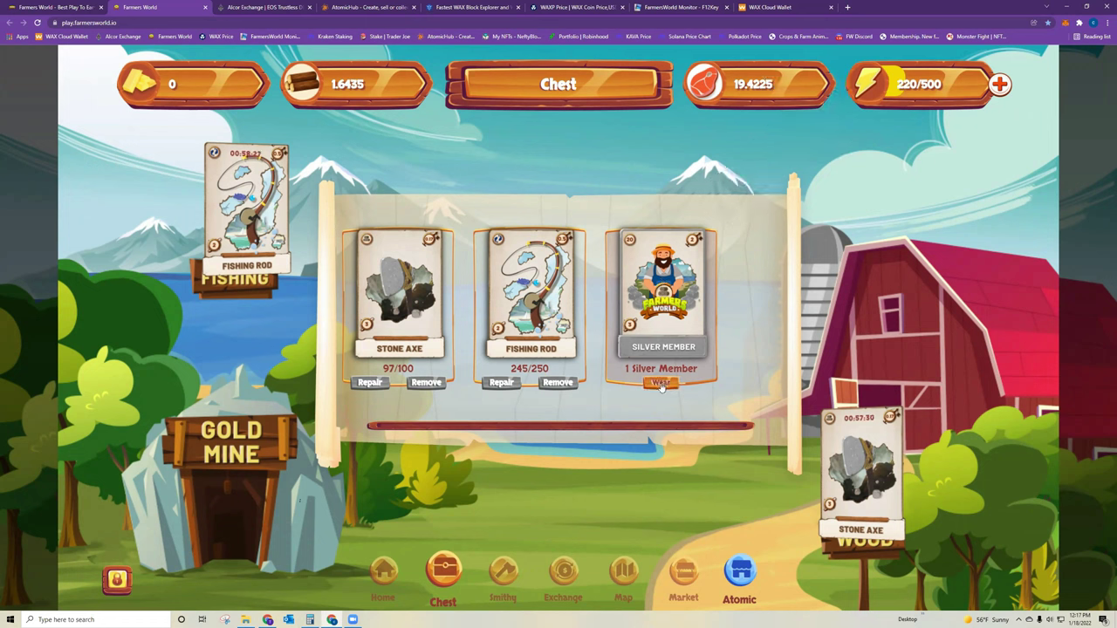
left_click(383, 573)
left_click(443, 573)
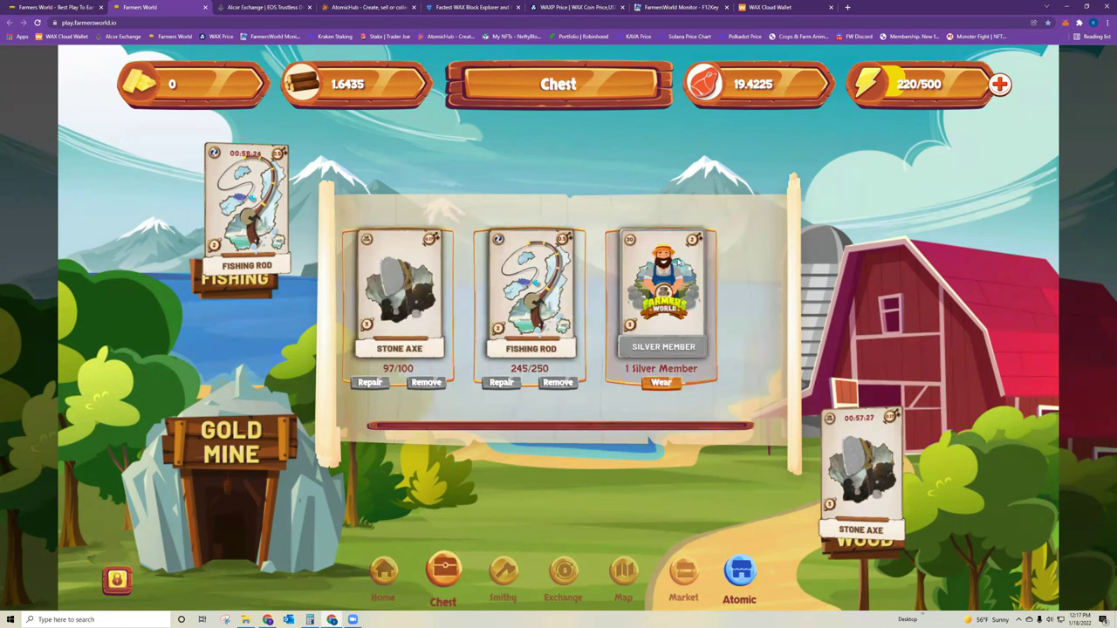
left_click(661, 383)
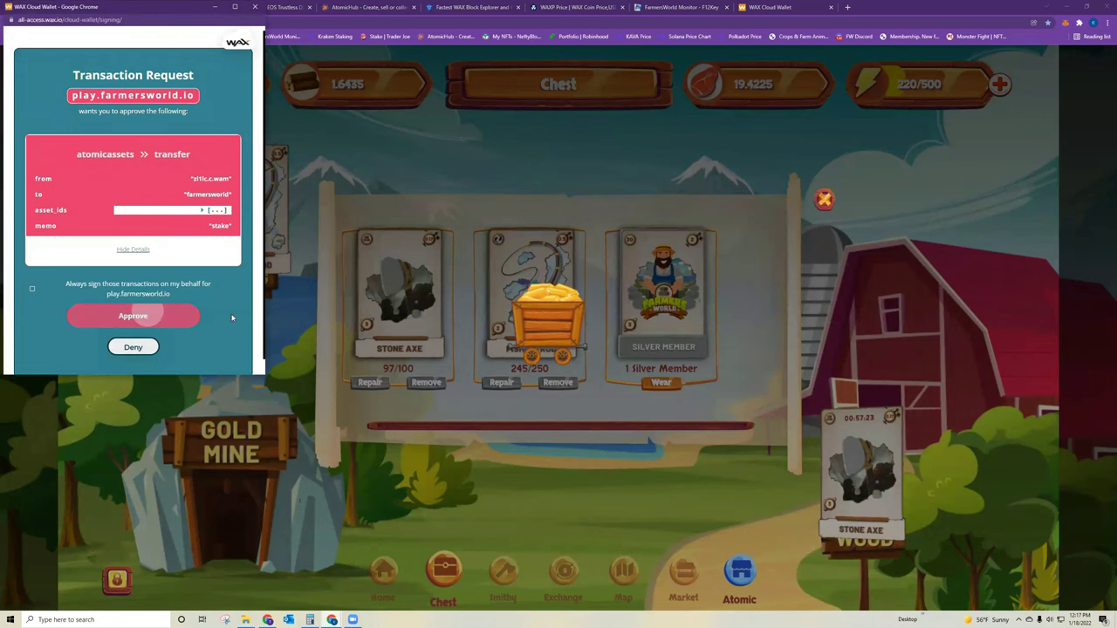
left_click(149, 315)
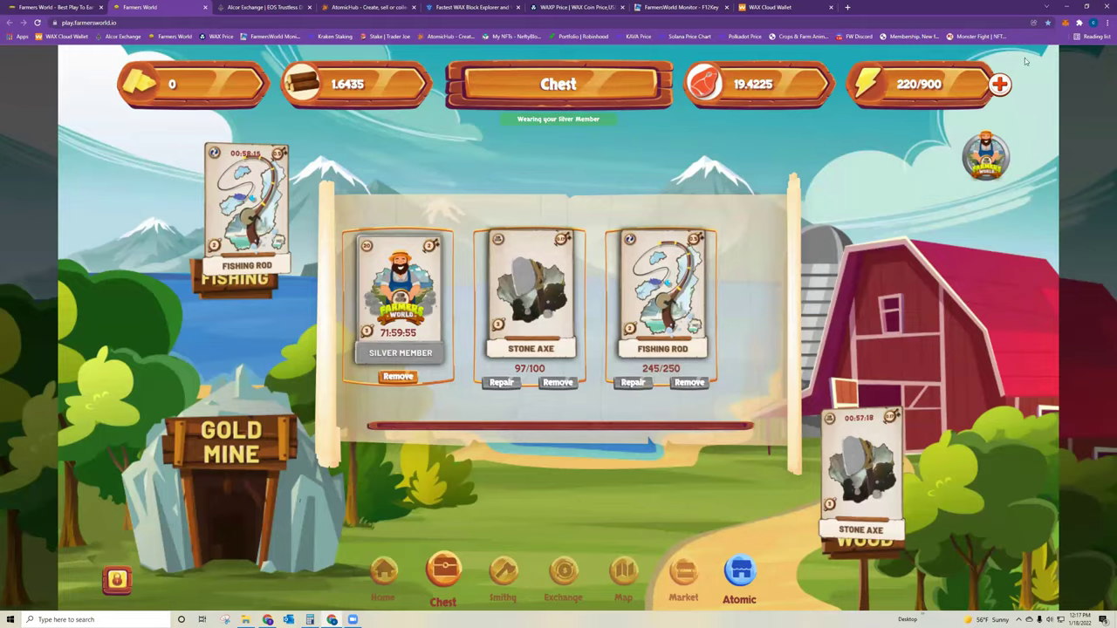
left_click(381, 577)
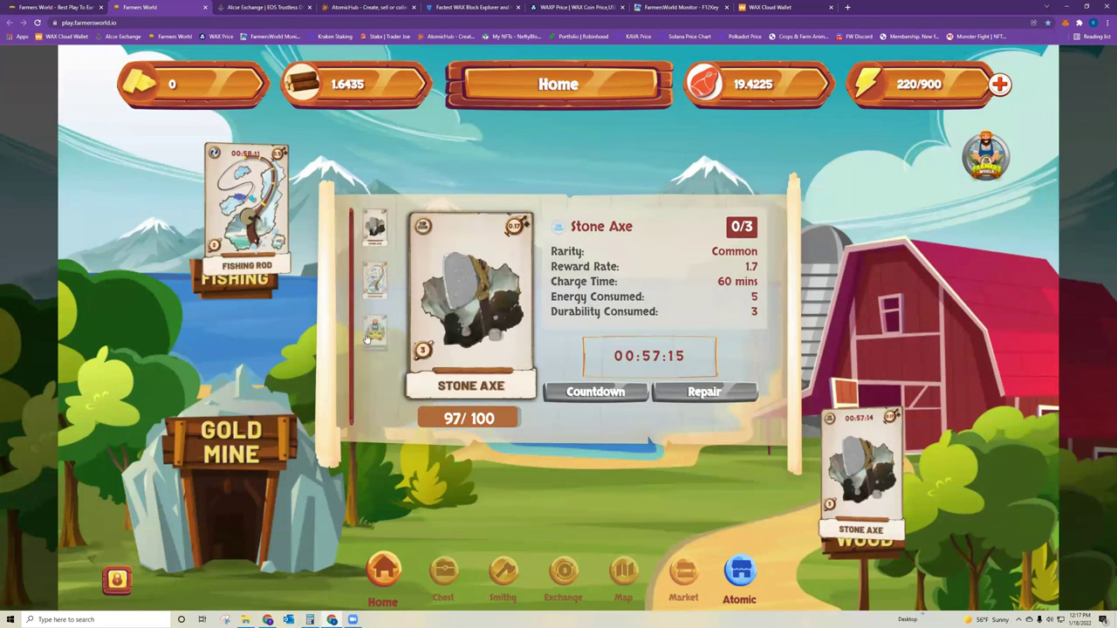
- Compare the Silver Member, Stone Axe and Fishing Rod cards, ending on the Rod's 56-minute cooldown
left_click(376, 330)
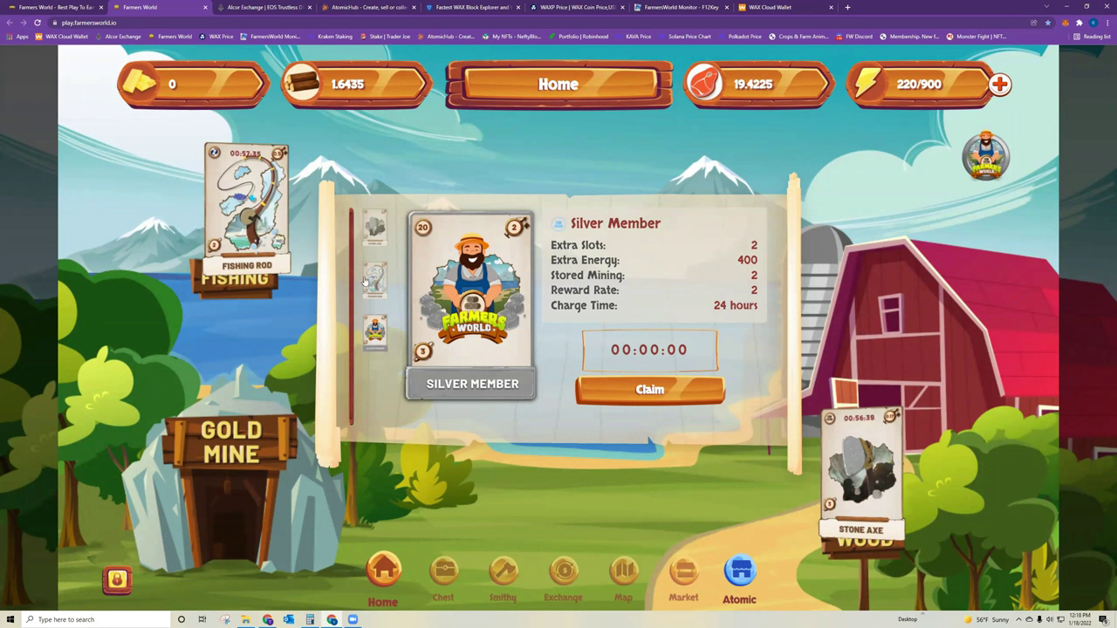
left_click(377, 229)
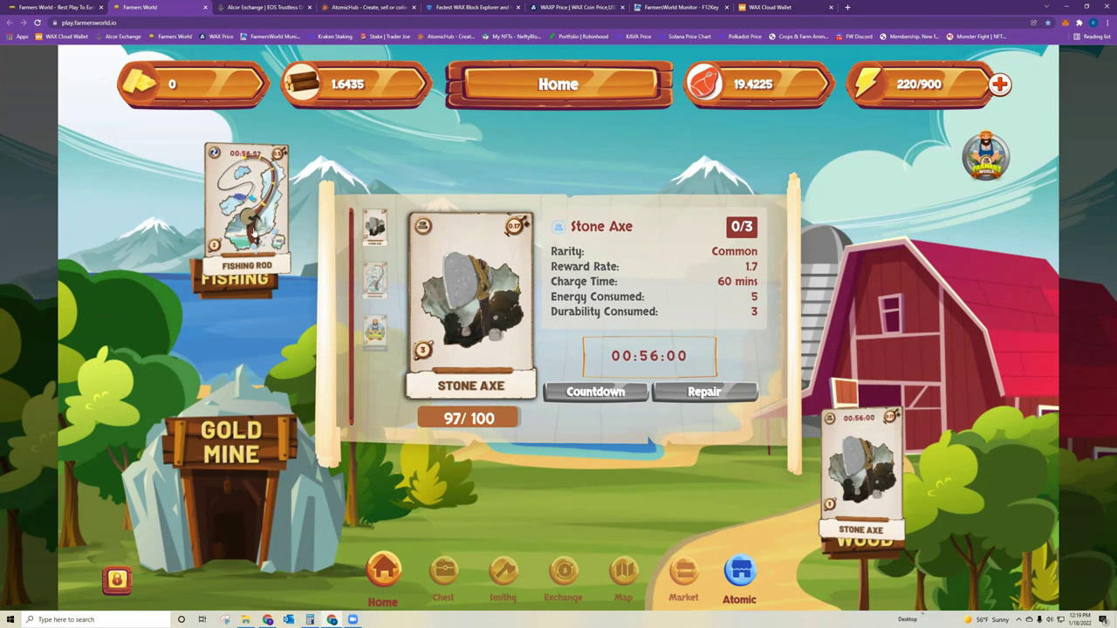
left_click(375, 281)
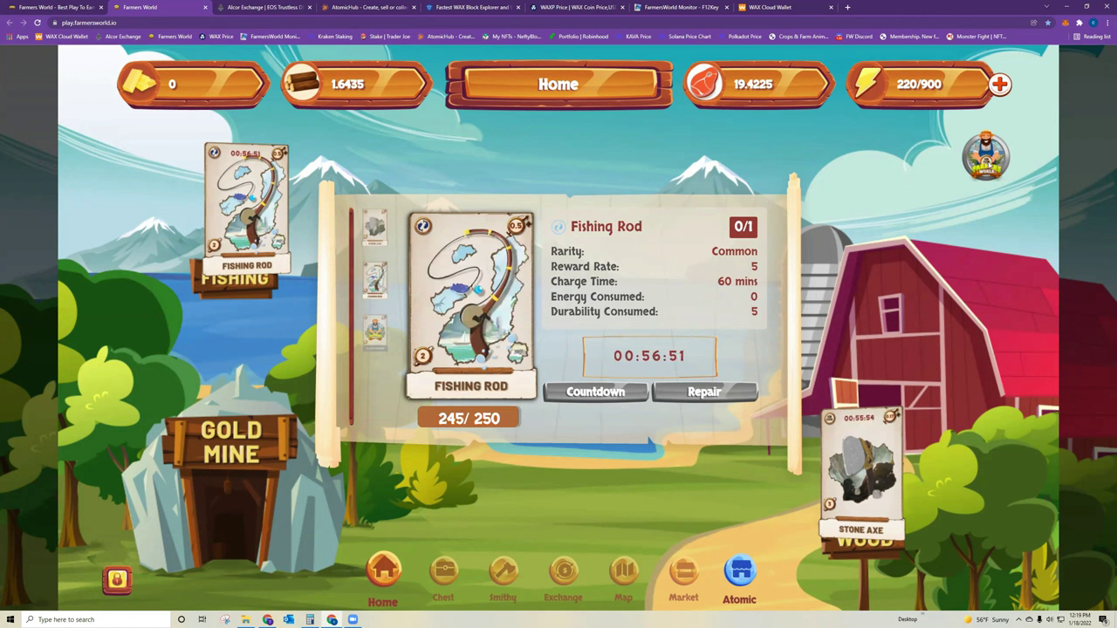
left_click(375, 329)
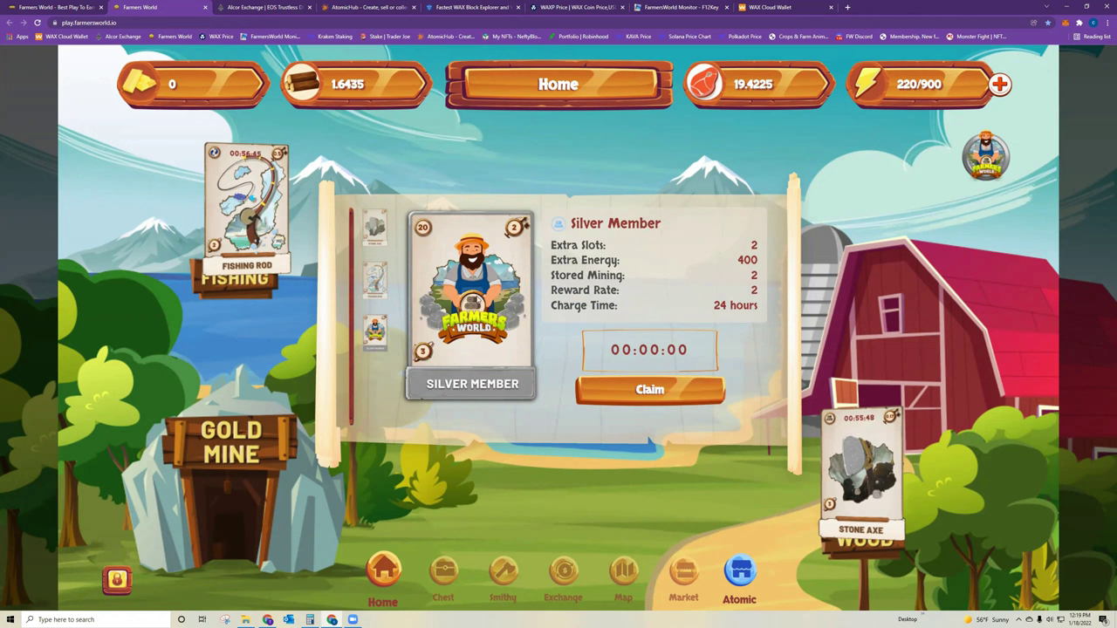
left_click(375, 283)
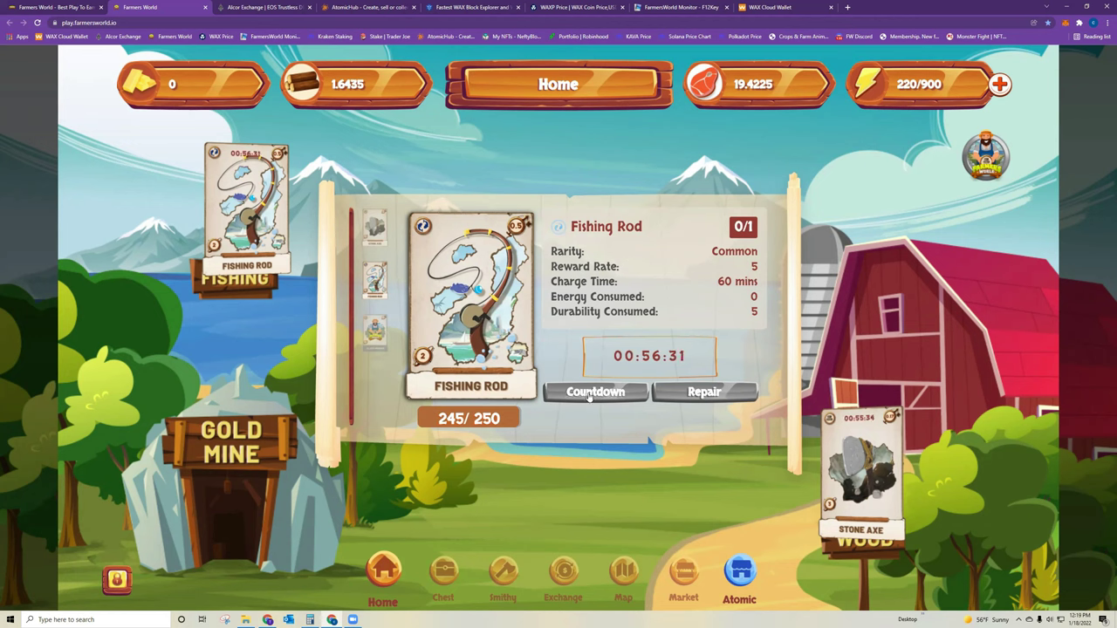
- Claim and approve the Silver Member's daily 6 Farmer Coin reward, then dismiss the message
left_click(375, 330)
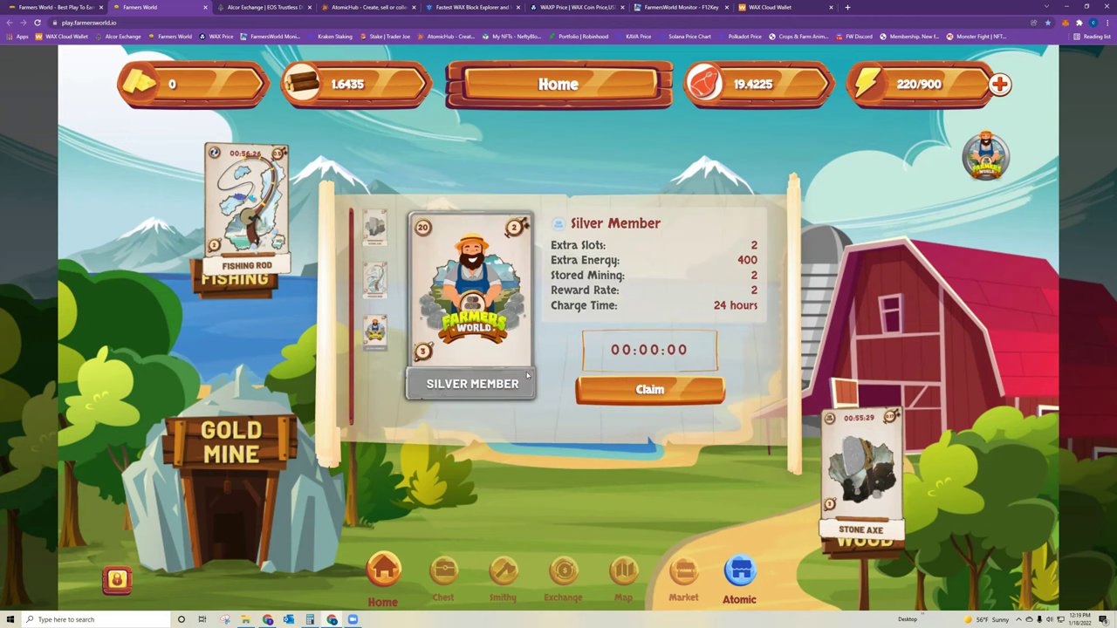
left_click(662, 390)
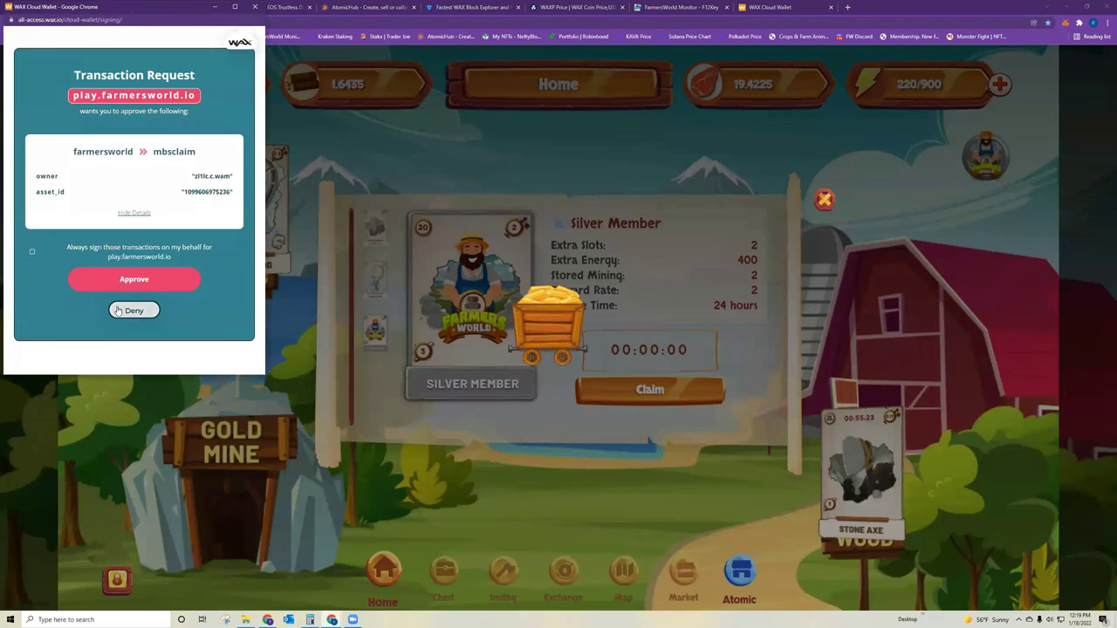
left_click(120, 279)
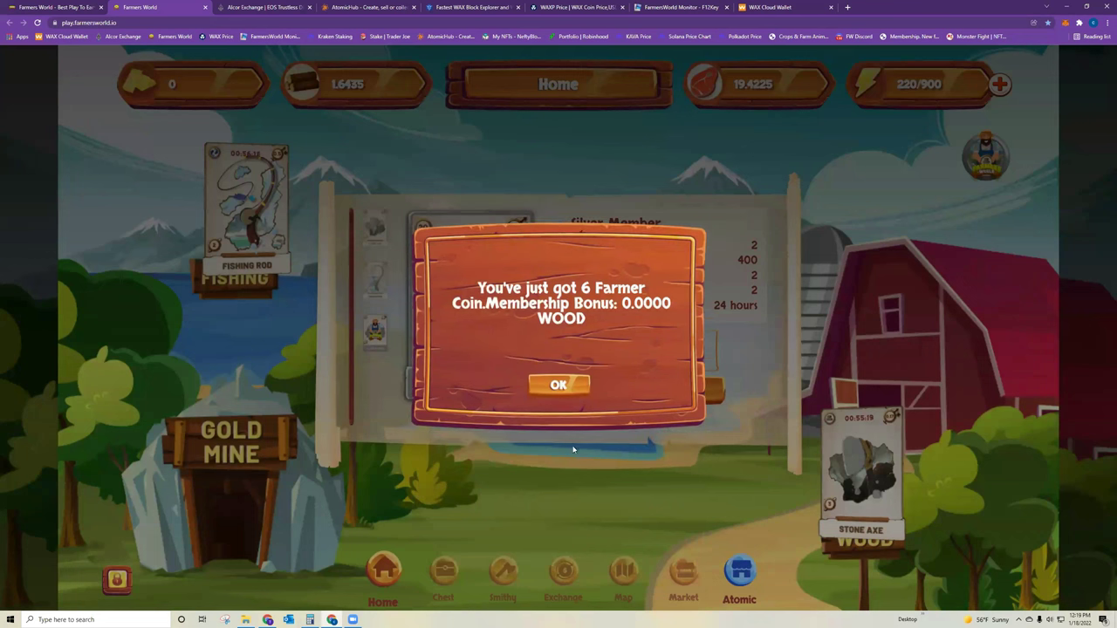
left_click(563, 391)
left_click(558, 386)
- Browse the Fishing Rod, Silver Member and Stone Axe cards, ending on the Axe's 54-minute cooldown
left_click(374, 279)
left_click(375, 329)
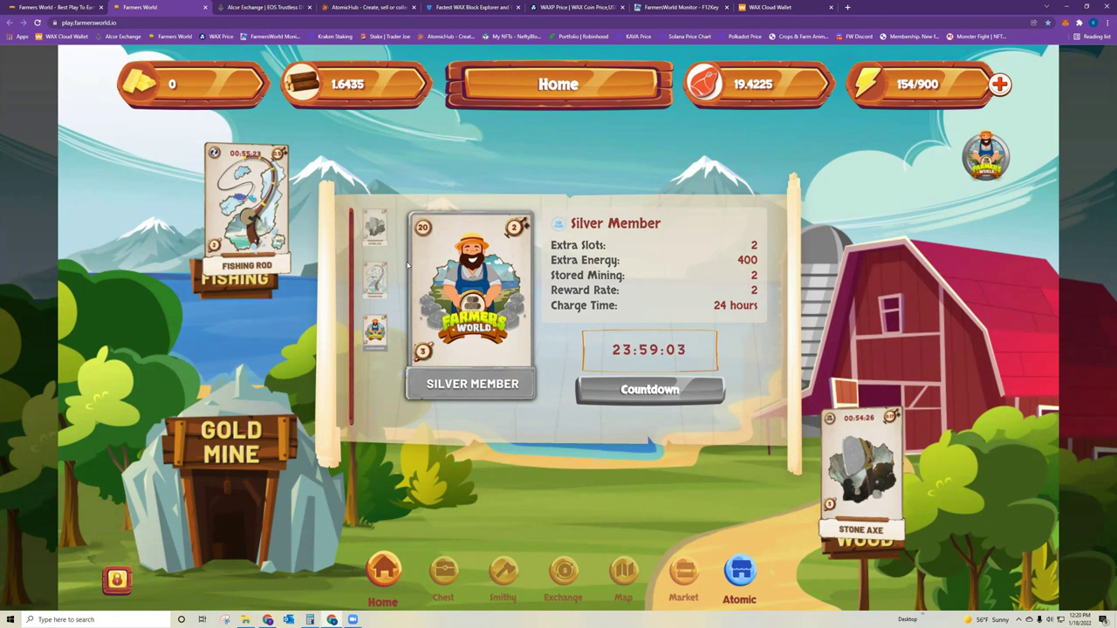
left_click(373, 283)
left_click(372, 286)
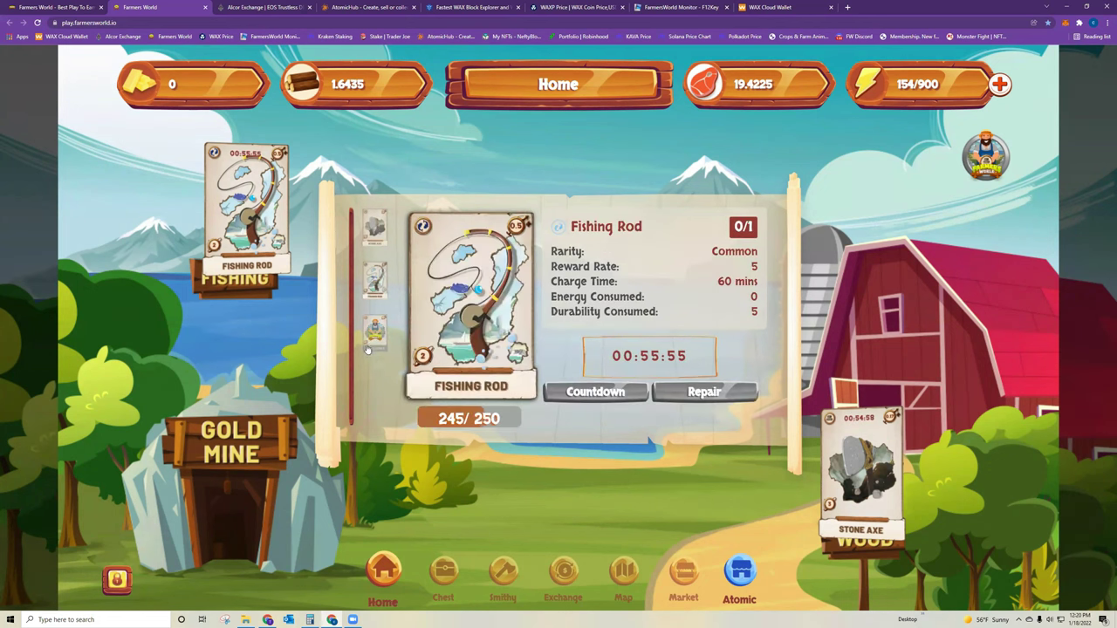
left_click(373, 330)
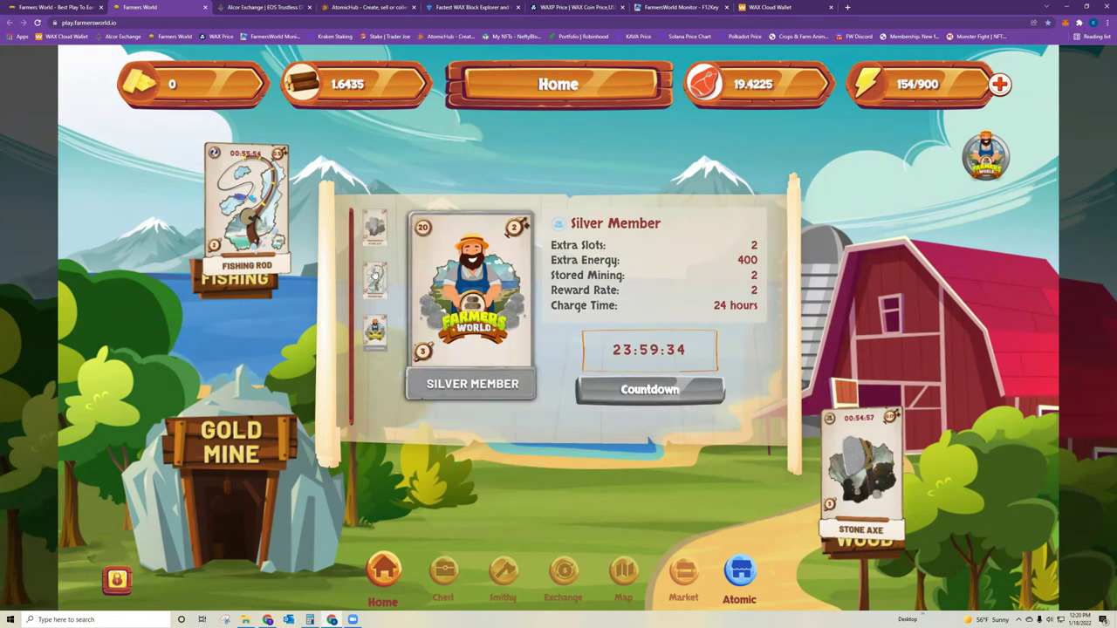
left_click(374, 229)
left_click(374, 281)
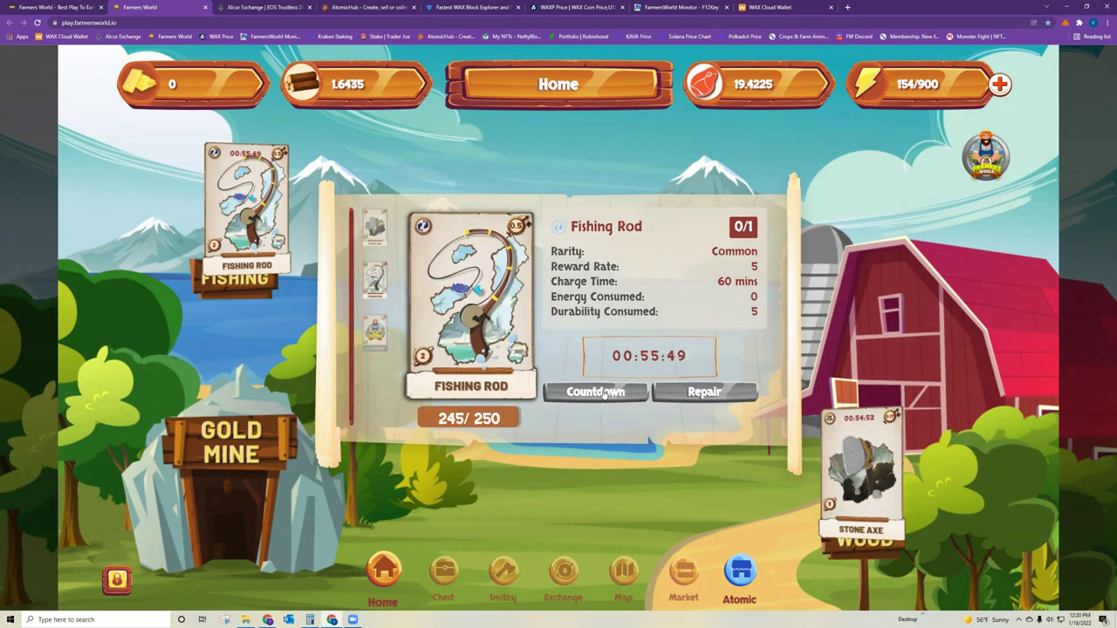
left_click(374, 330)
left_click(374, 228)
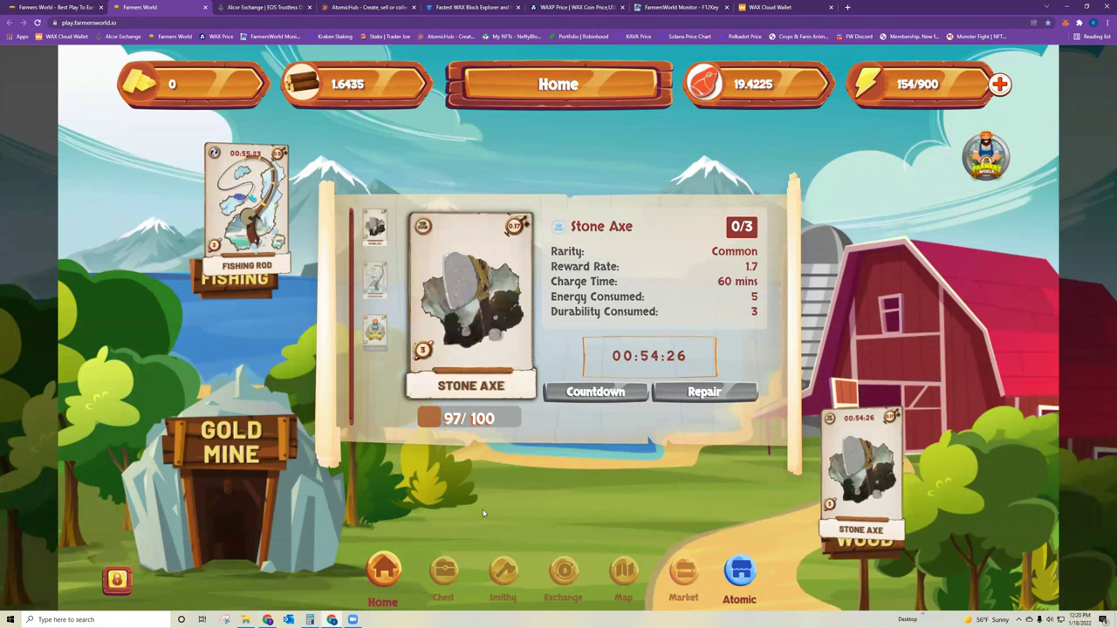
- Review Bronze Member, Silver Member and Axe crafting costs in the Smithy, then bring up the Withdraw exchange
left_click(503, 575)
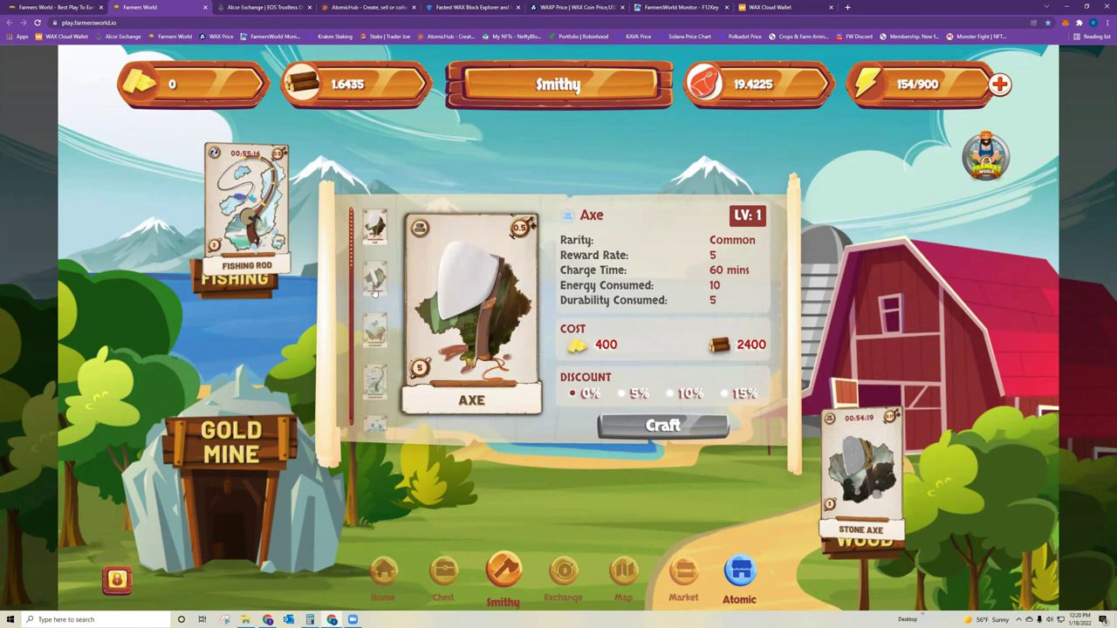
scroll(371, 305, "down", 2)
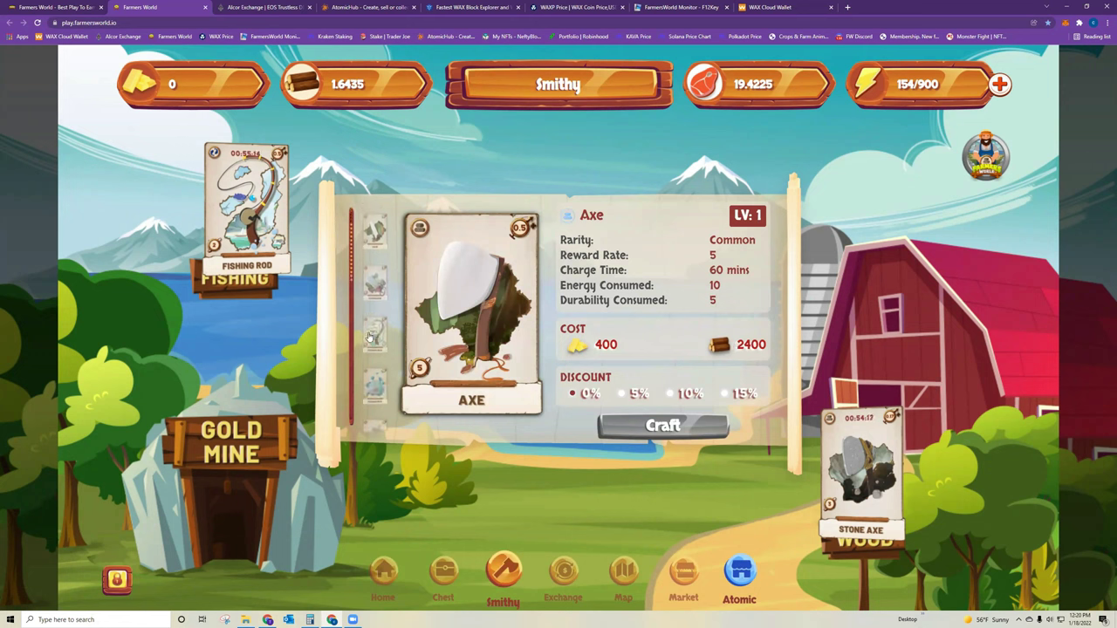
scroll(371, 343, "down", 3)
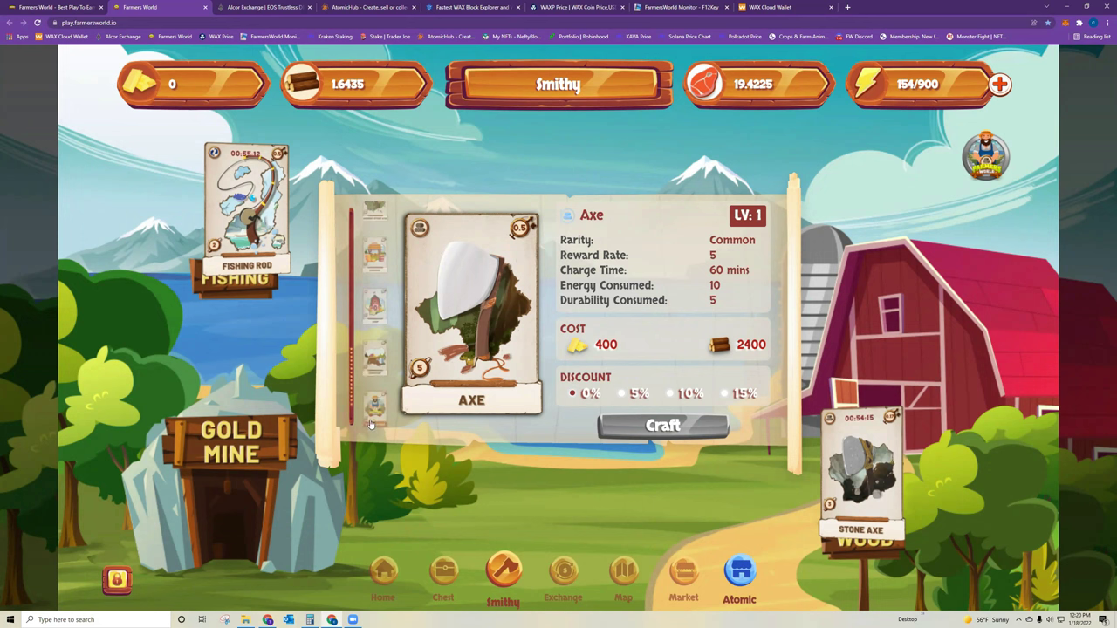
left_click(375, 354)
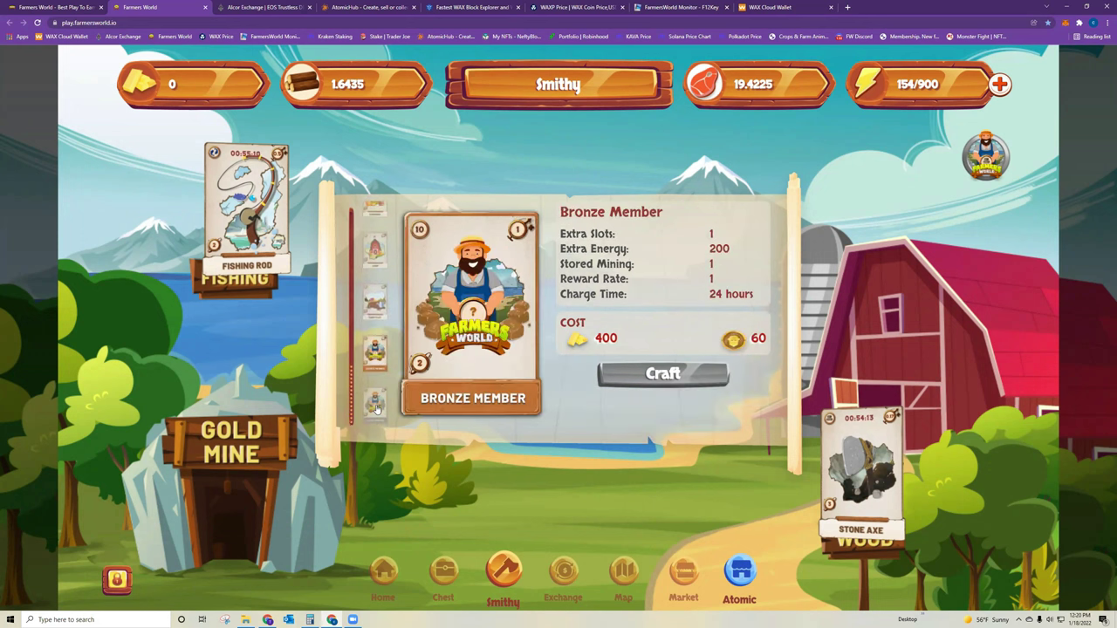
left_click(376, 407)
scroll(375, 349, "up", 5)
left_click(377, 234)
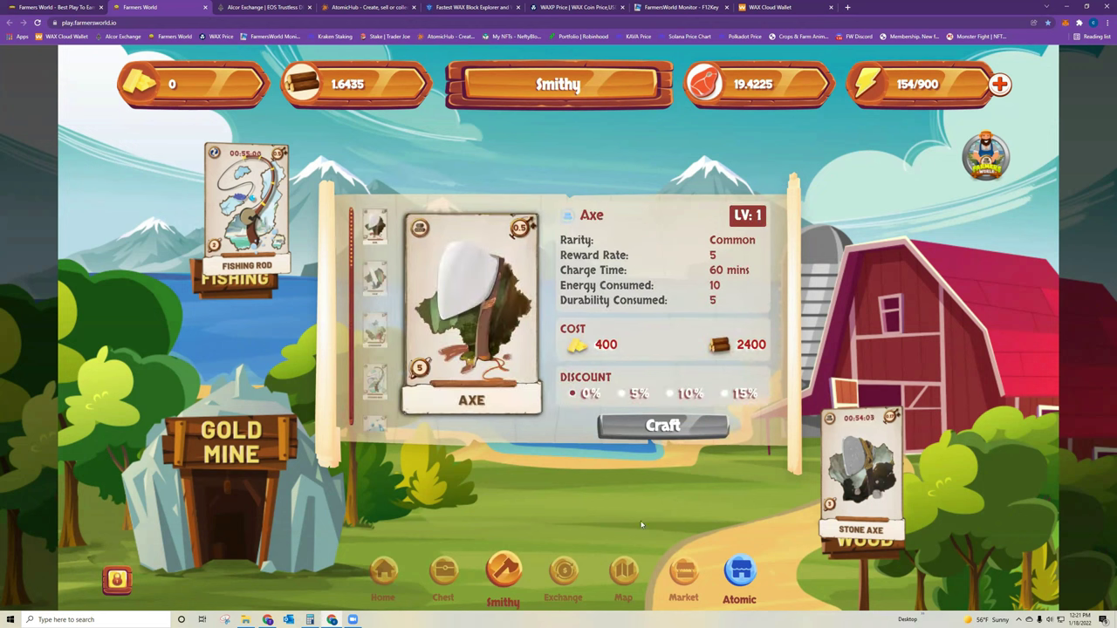
right_click(382, 571)
left_click(573, 520)
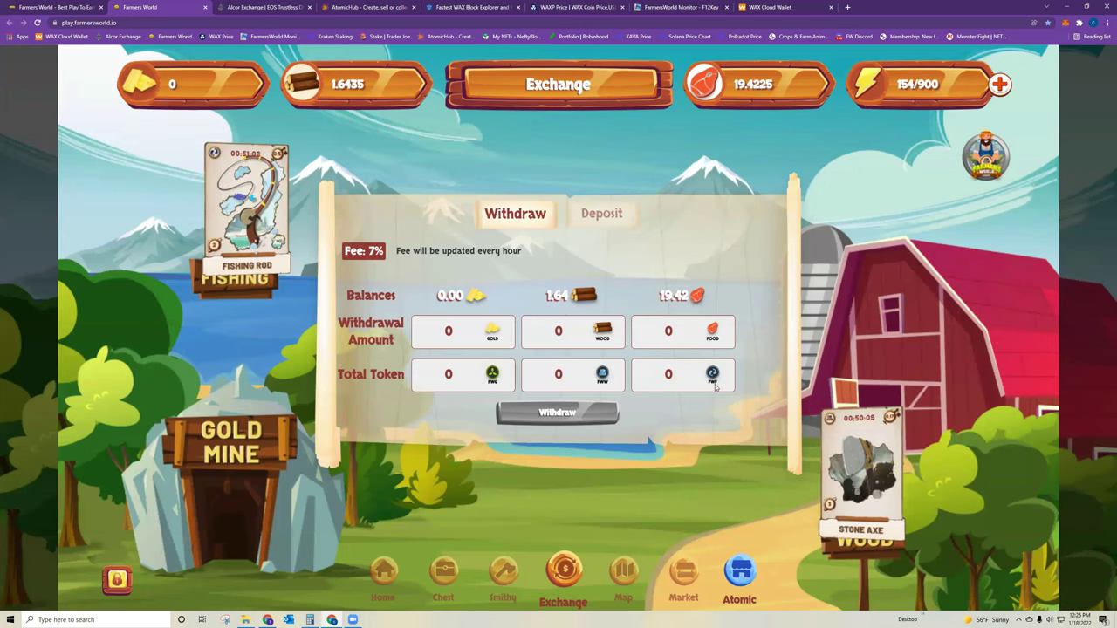
- Attempt a withdrawal with no amount, then switch to the Deposit form for FWG, FWW and FWF
left_click(572, 409)
left_click(602, 214)
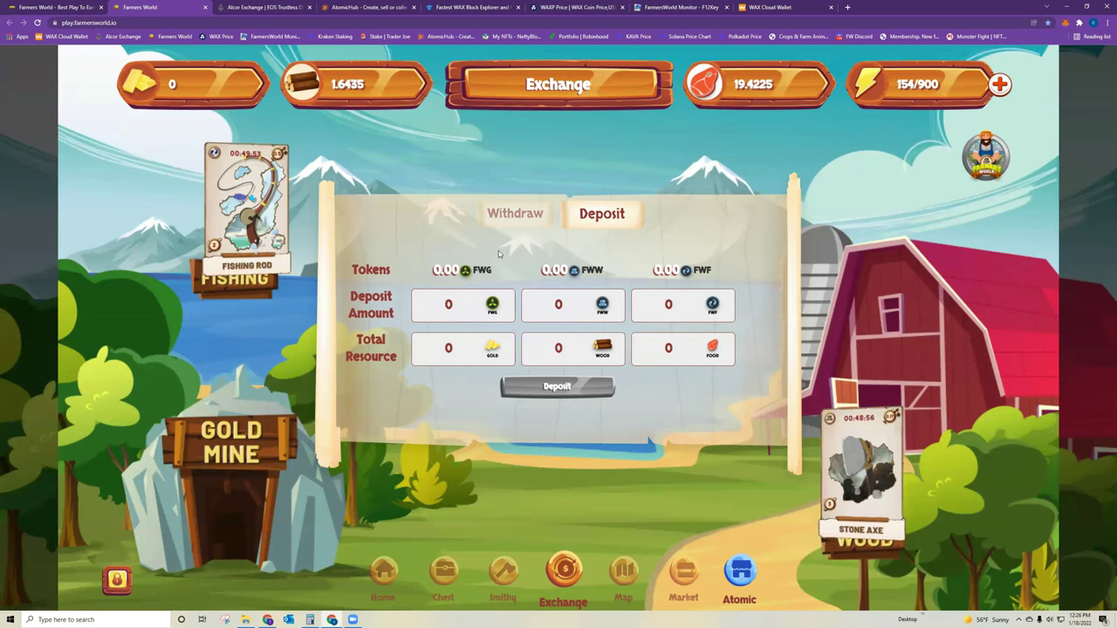
- Switch to Alcor Exchange and reselect WAX Mainnet to list the WAX token markets
left_click(240, 6)
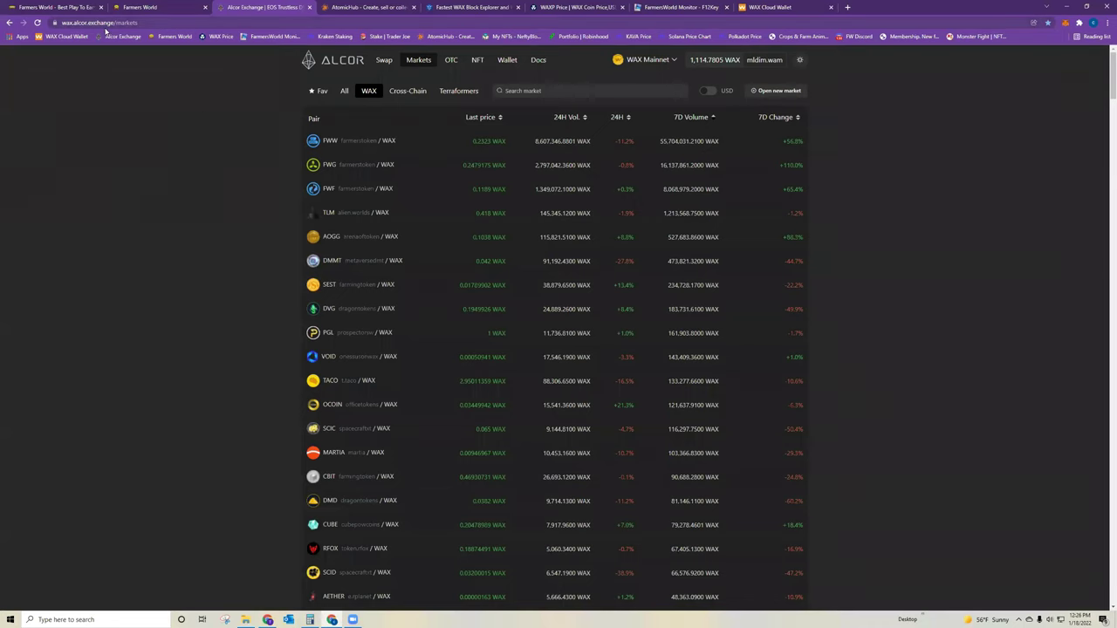
left_click(667, 60)
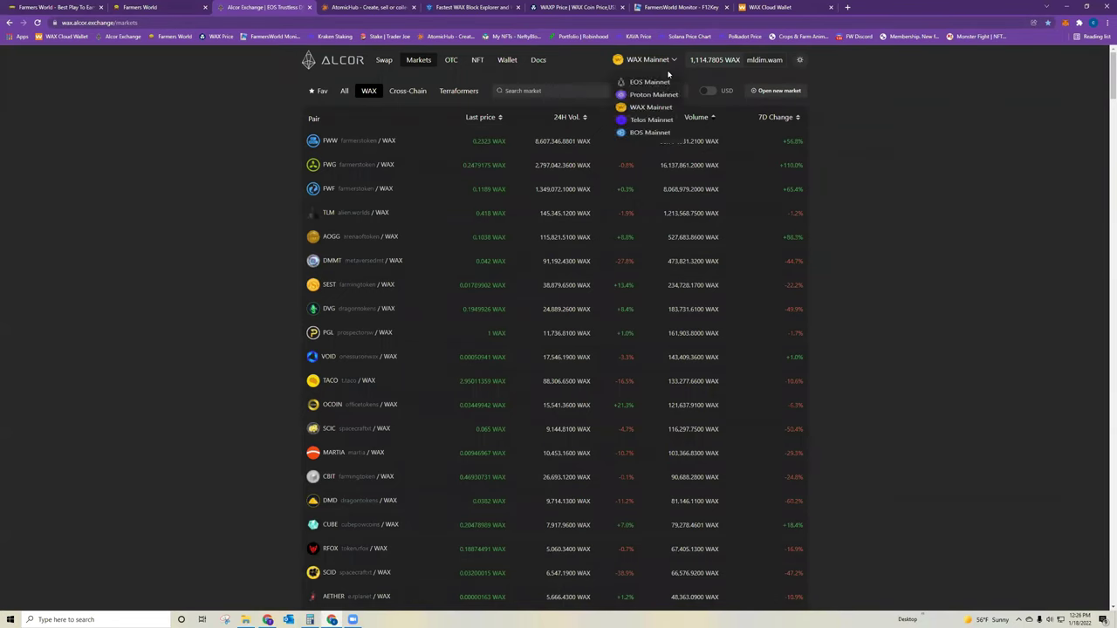
left_click(650, 114)
left_click(719, 61)
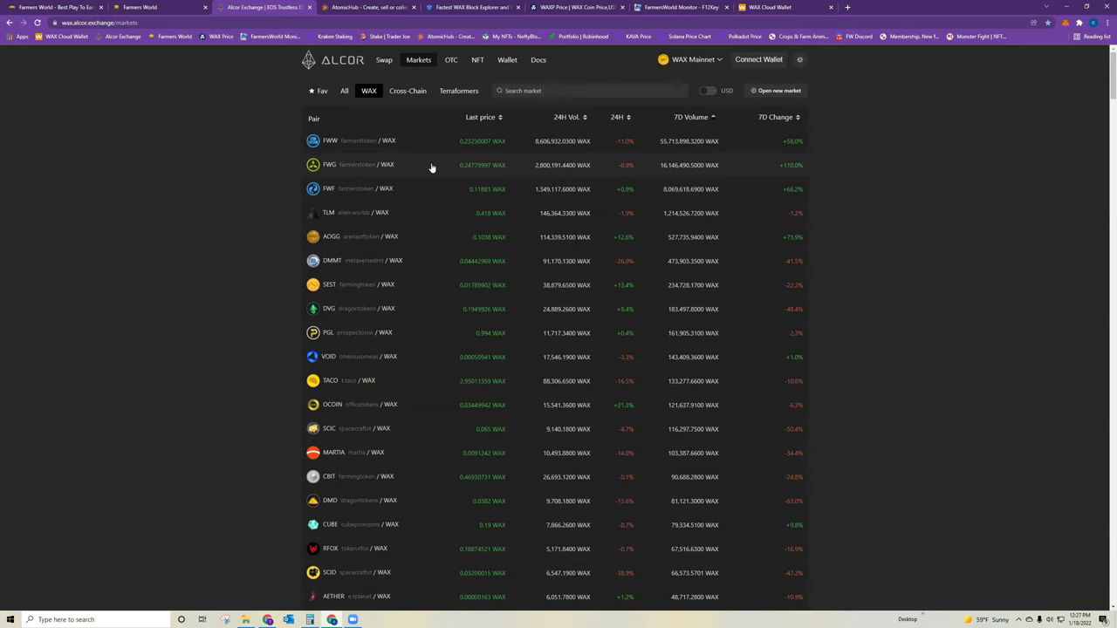
- Return the game to its withdraw form, then go back to Alcor Exchange's WAX markets list
left_click(175, 7)
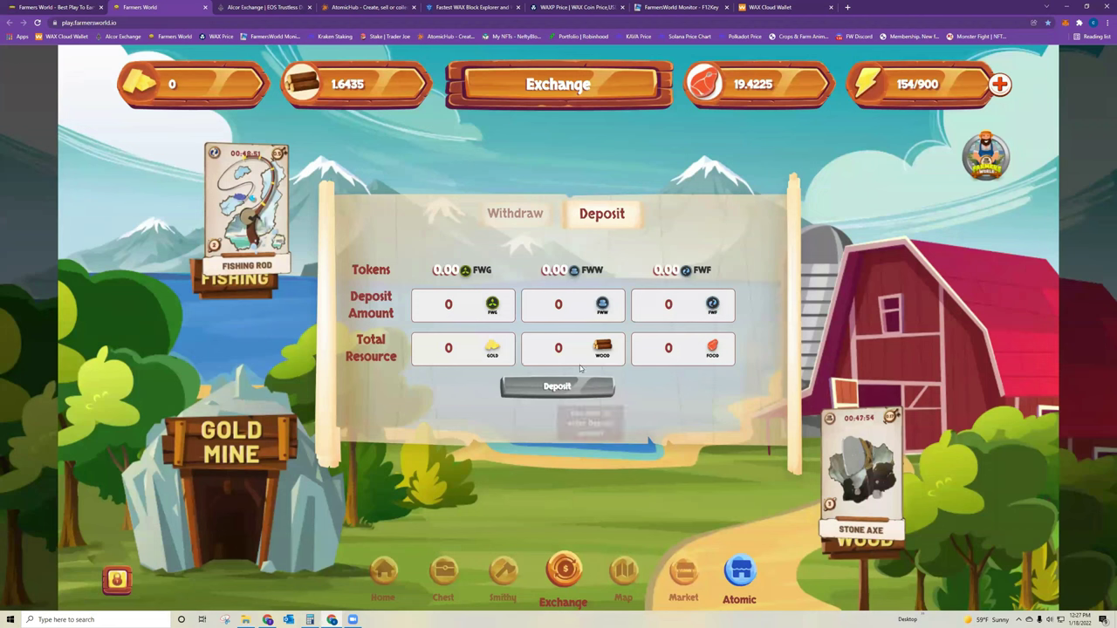
left_click(517, 213)
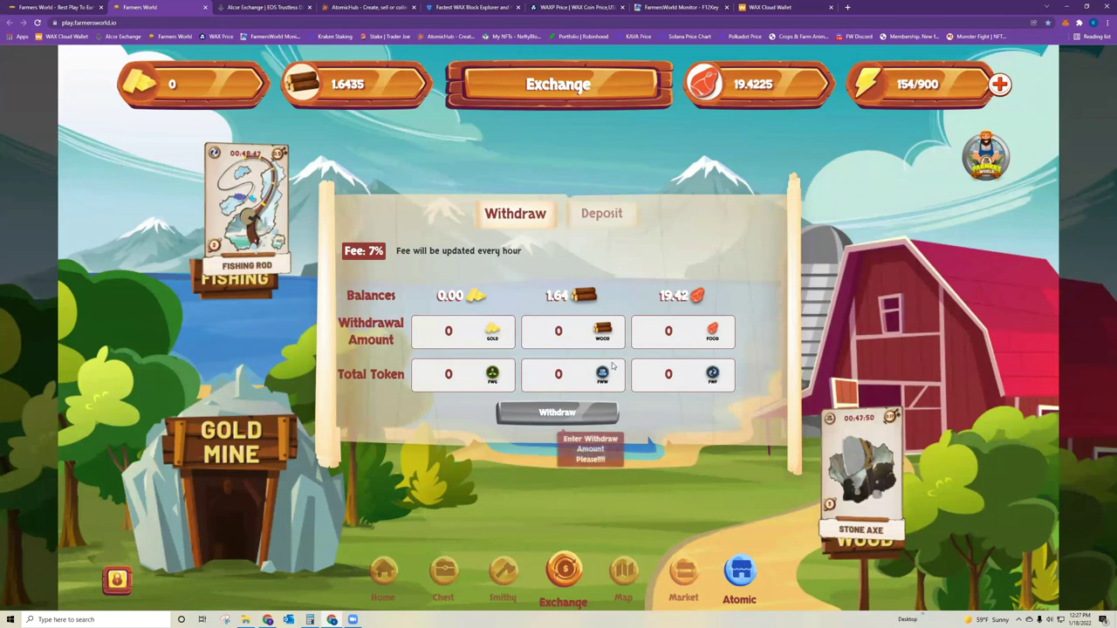
left_click(267, 7)
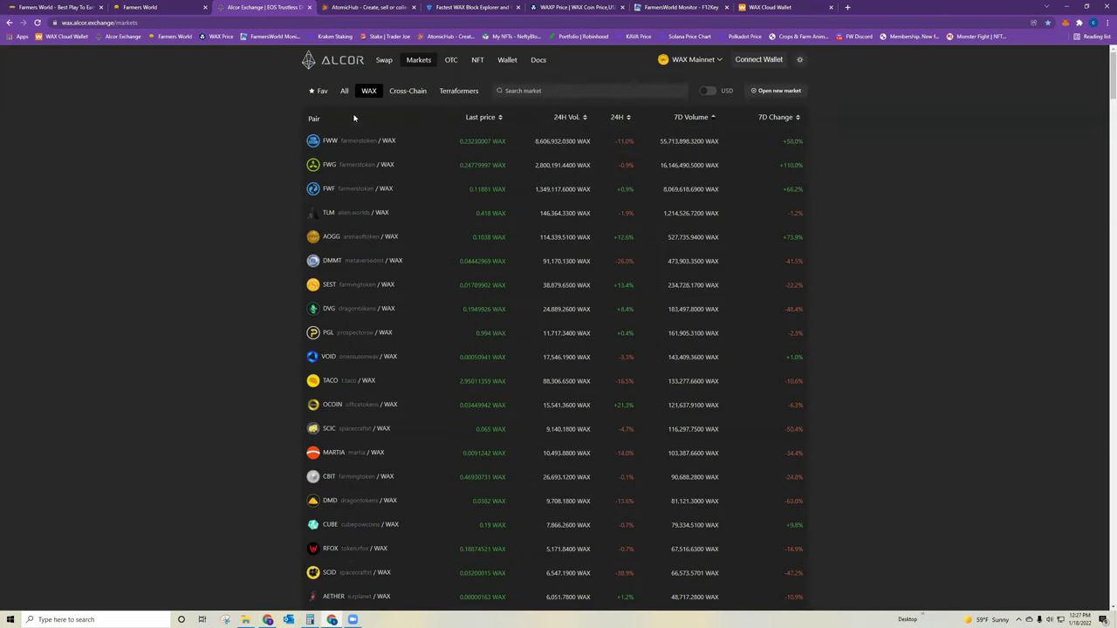
- On the Swap page, choose FWW (searched as 'fww') to sell and FWG to receive
left_click(381, 63)
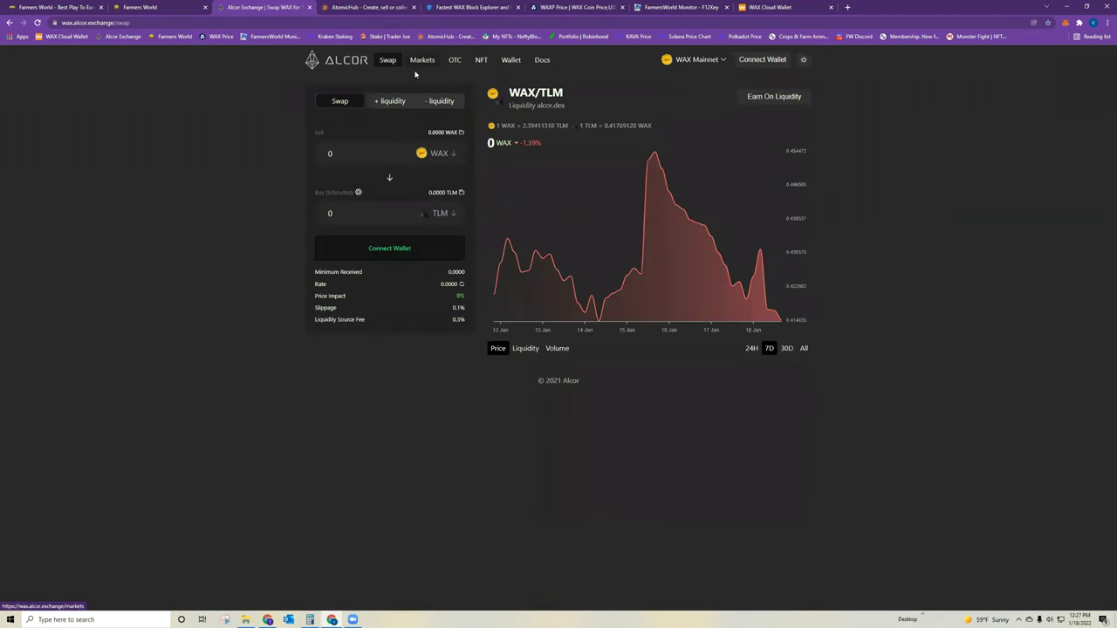
left_click(439, 154)
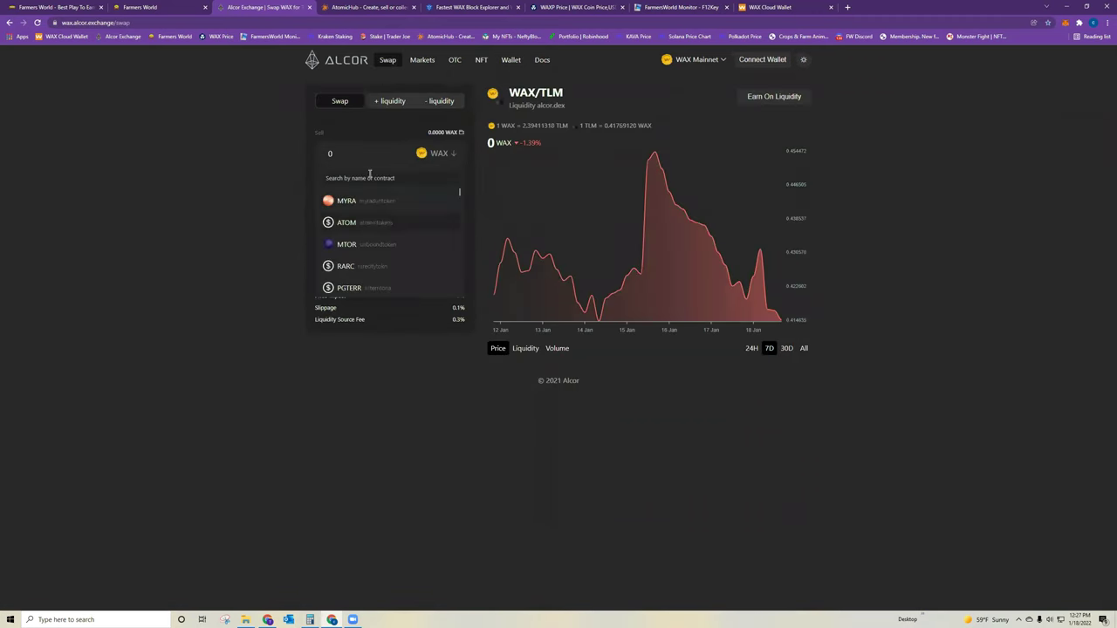
type("fww")
left_click(358, 222)
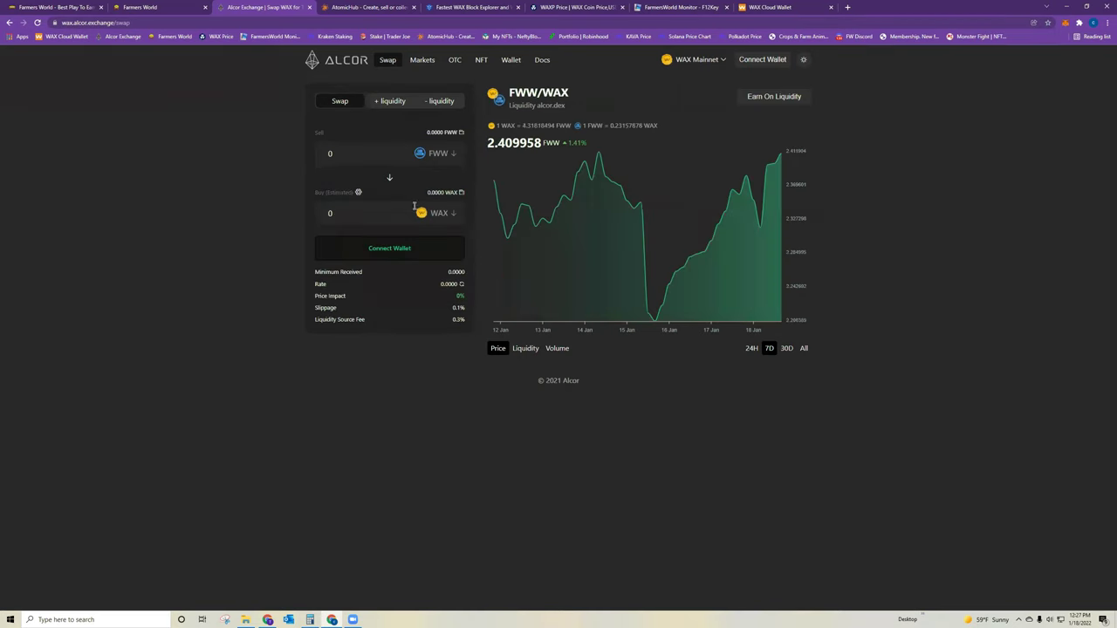
left_click(446, 215)
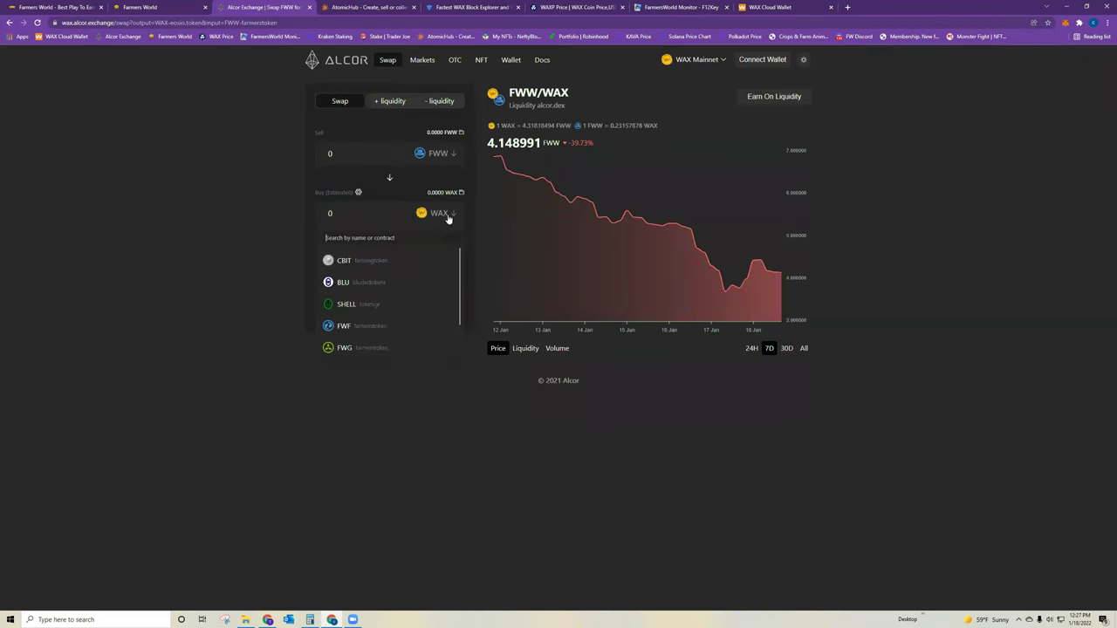
left_click(344, 349)
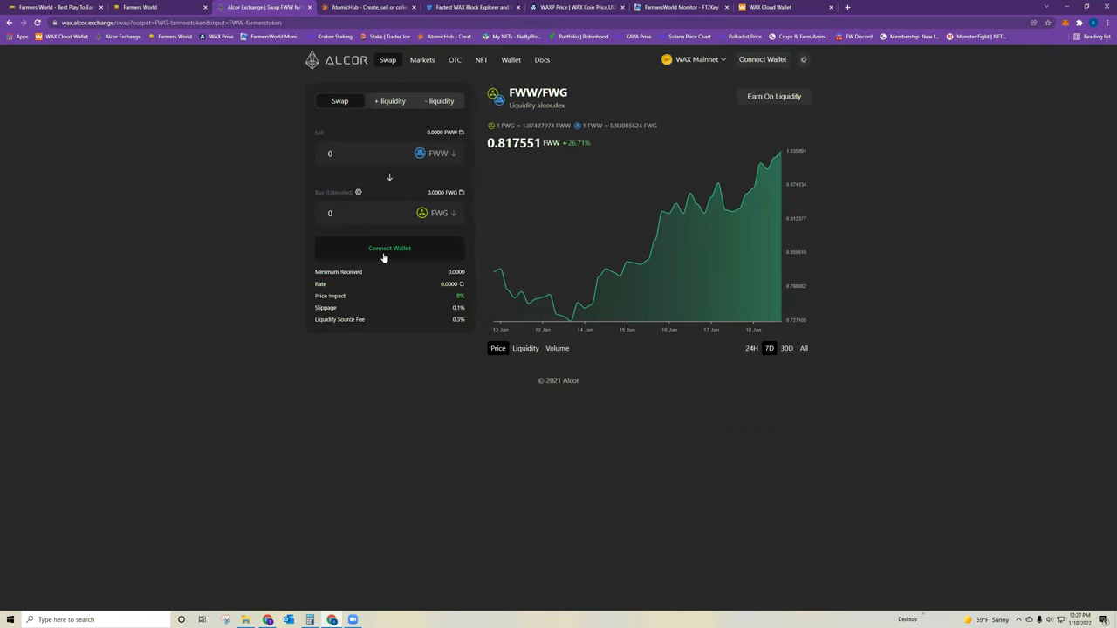
- Connect the WAX Cloud Wallet, showing the 68.0000 WAX balance, and select the sell amount
left_click(408, 253)
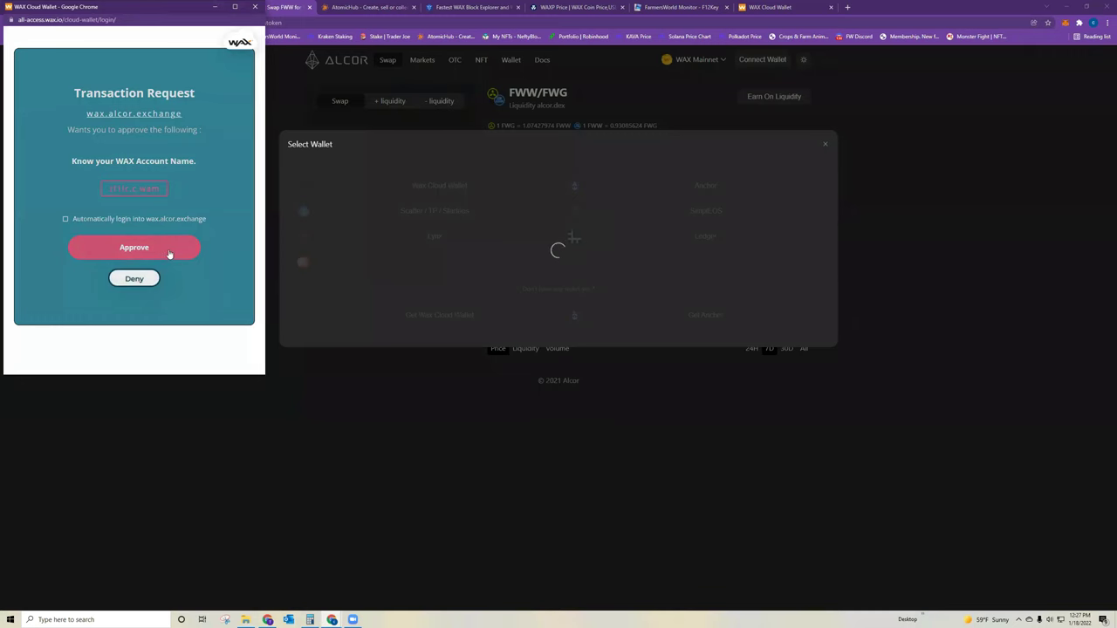
left_click(168, 249)
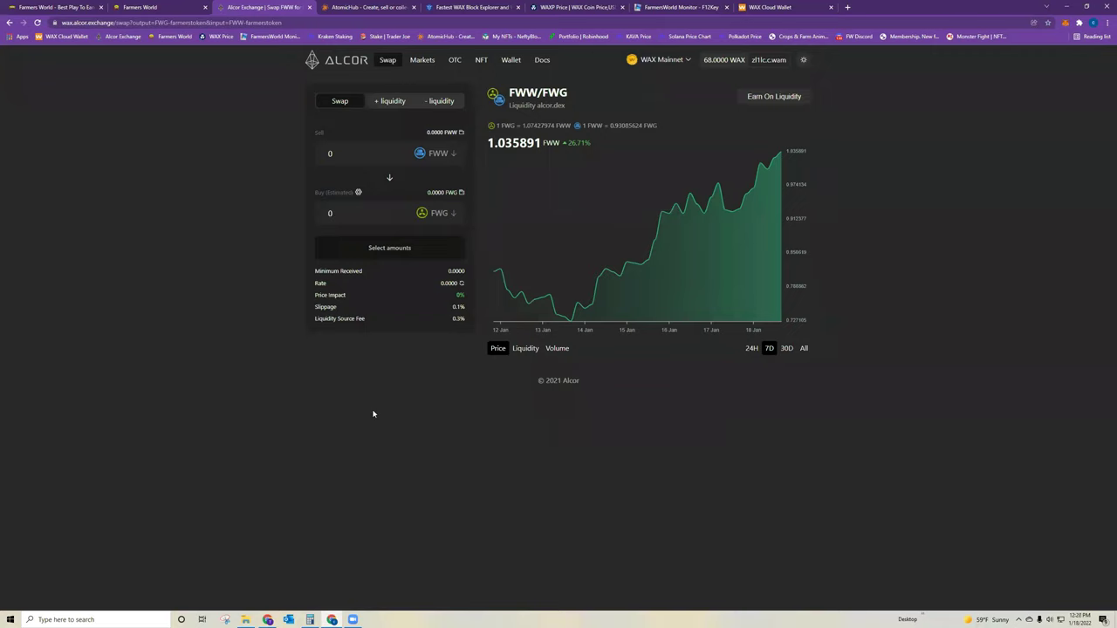
double_click(341, 153)
- In the game's Deposit panel, submit a 100 FWG deposit worth 100 gold
left_click(156, 11)
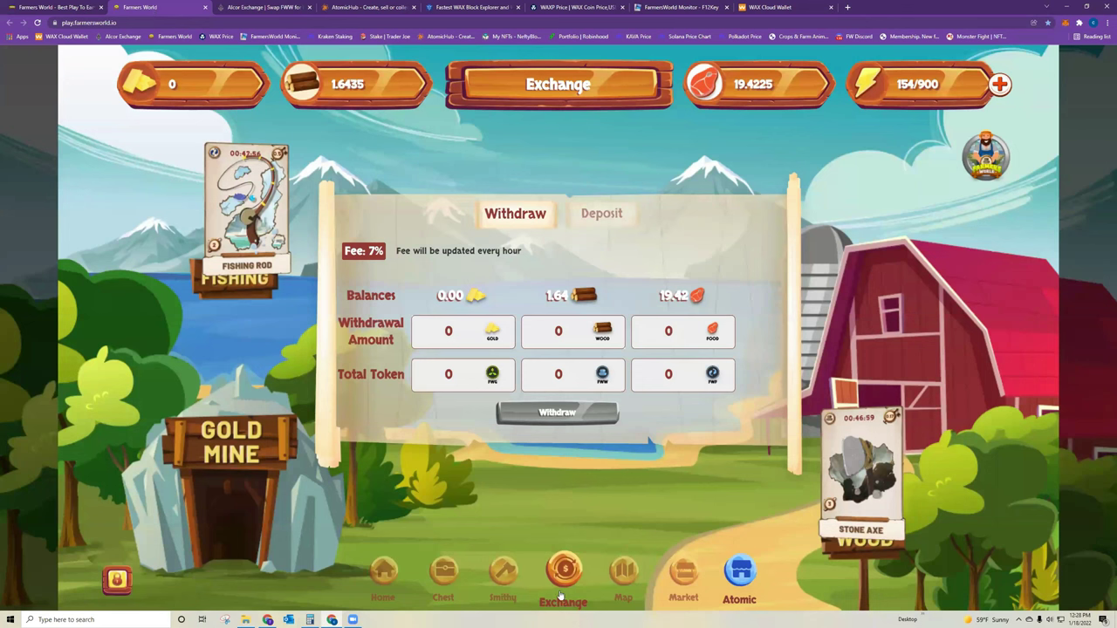
left_click(599, 216)
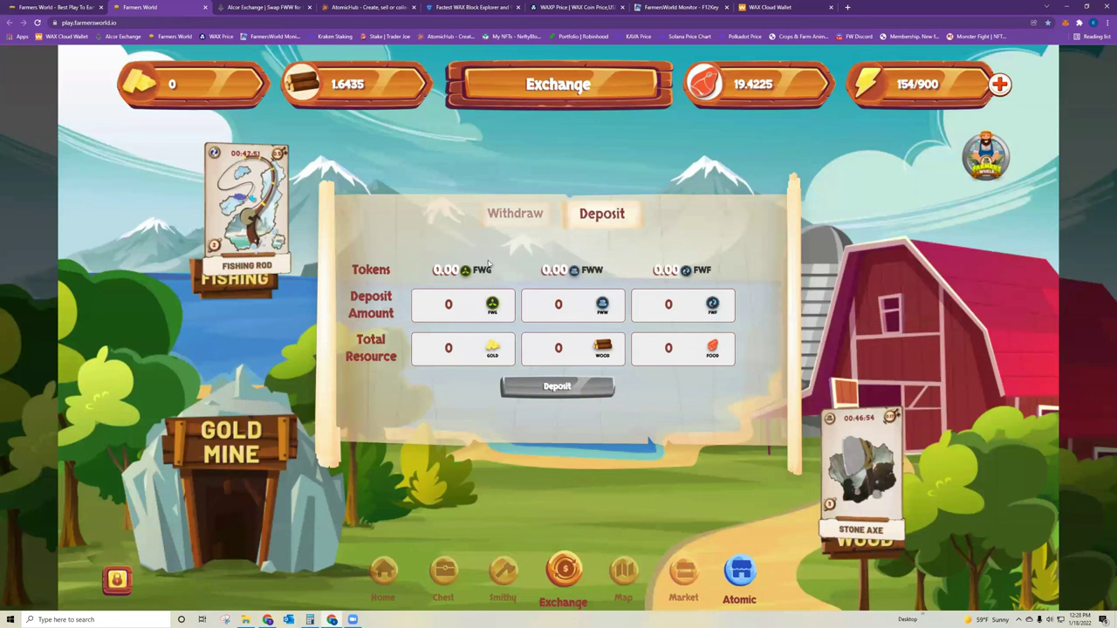
left_click(448, 302)
type("100")
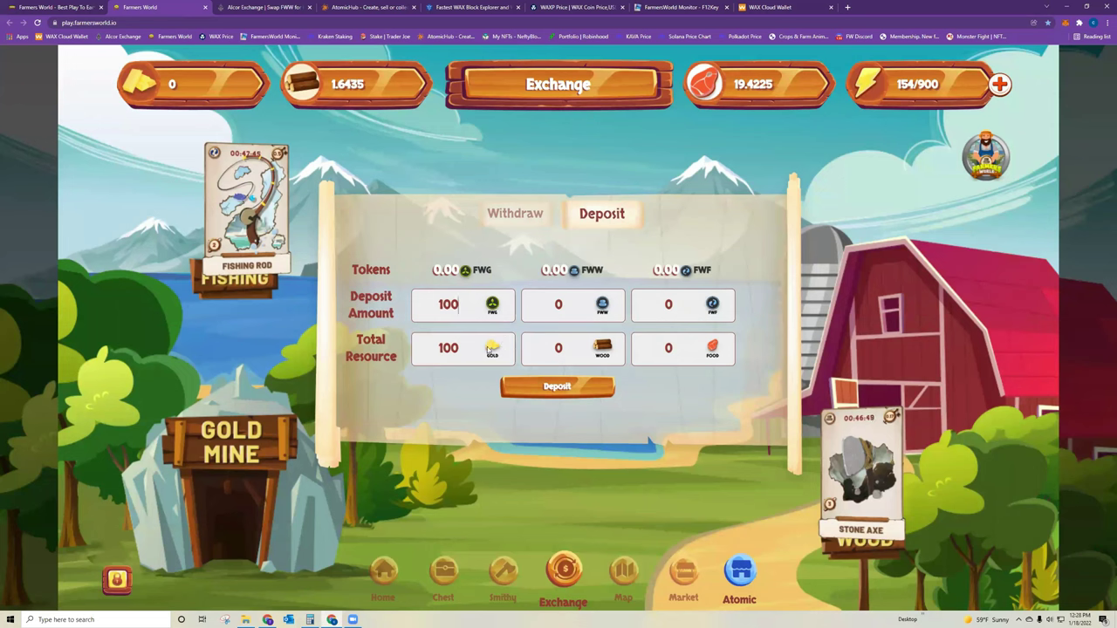
left_click(542, 387)
- Check the Stone Axe at 97/100 on the Home screen, then bring up FarmersWorld Monitor
left_click(380, 570)
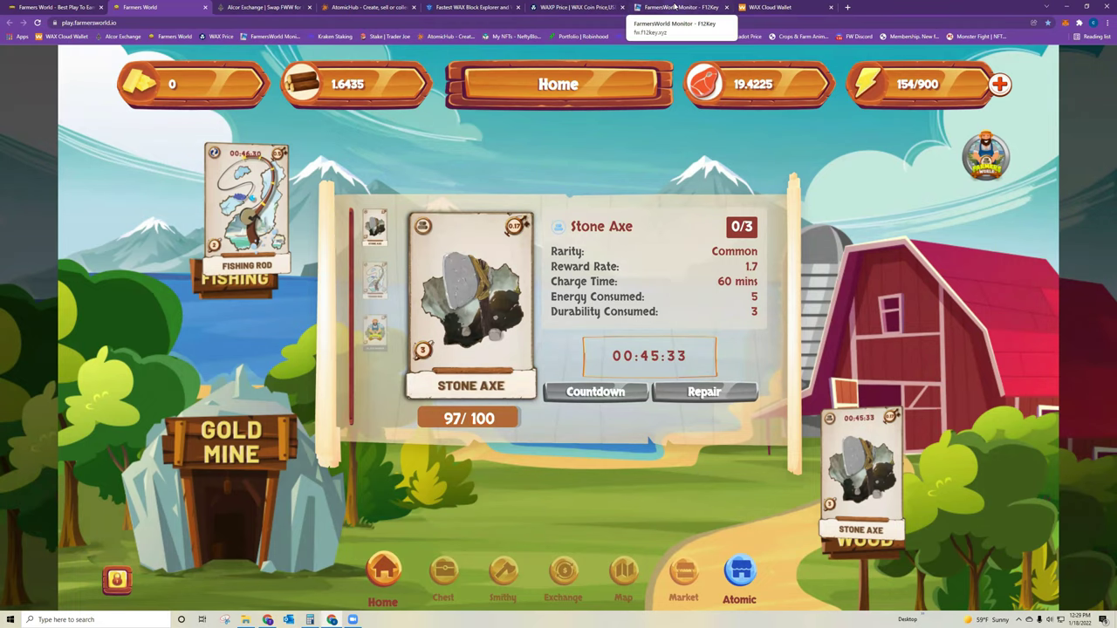
left_click(674, 7)
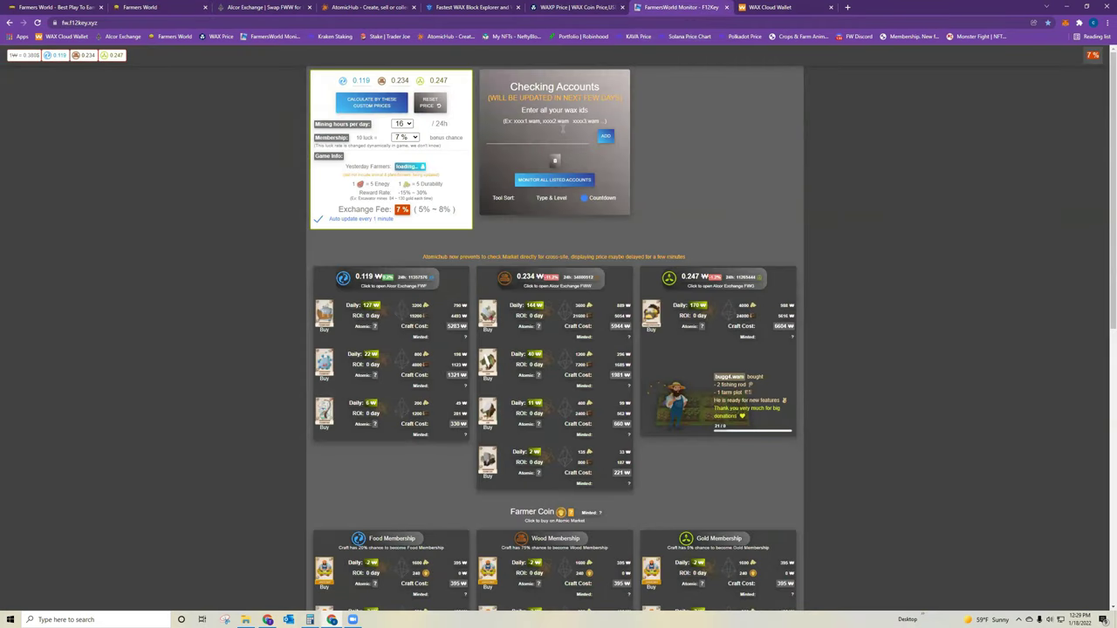
- Paste the WAX account id, add it, and monitor all listed accounts to see the 6 W daily profit
left_click(562, 136)
type("zl1lc.c.wam")
left_click(606, 135)
left_click(551, 180)
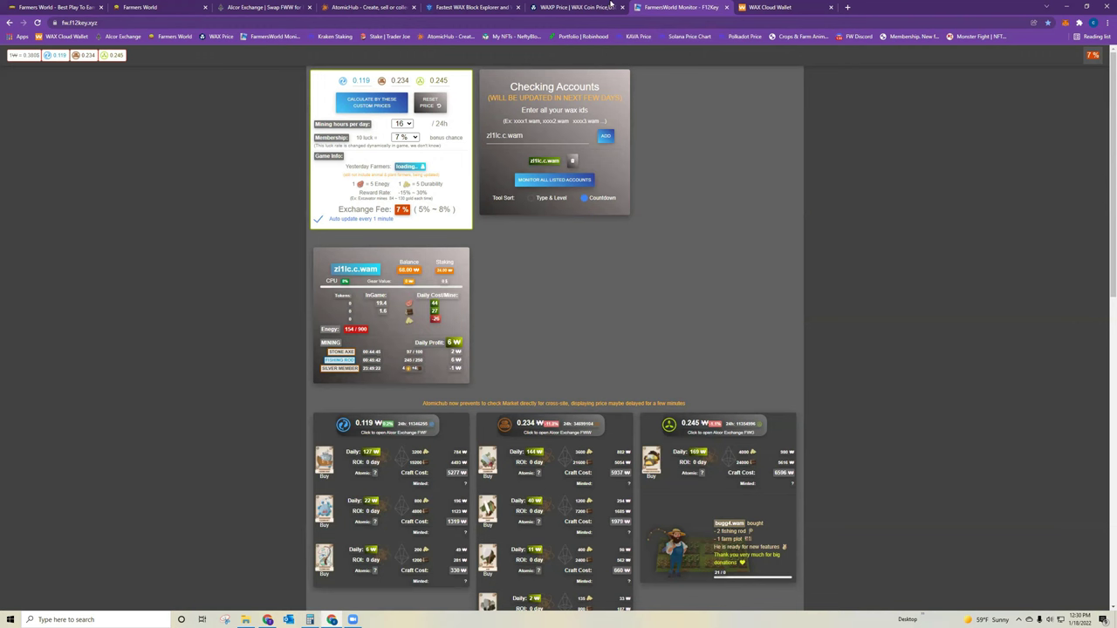
- Check the WAXP price and compute 6 × 0.3847 = 2.3082 dollars in Calculator
left_click(559, 10)
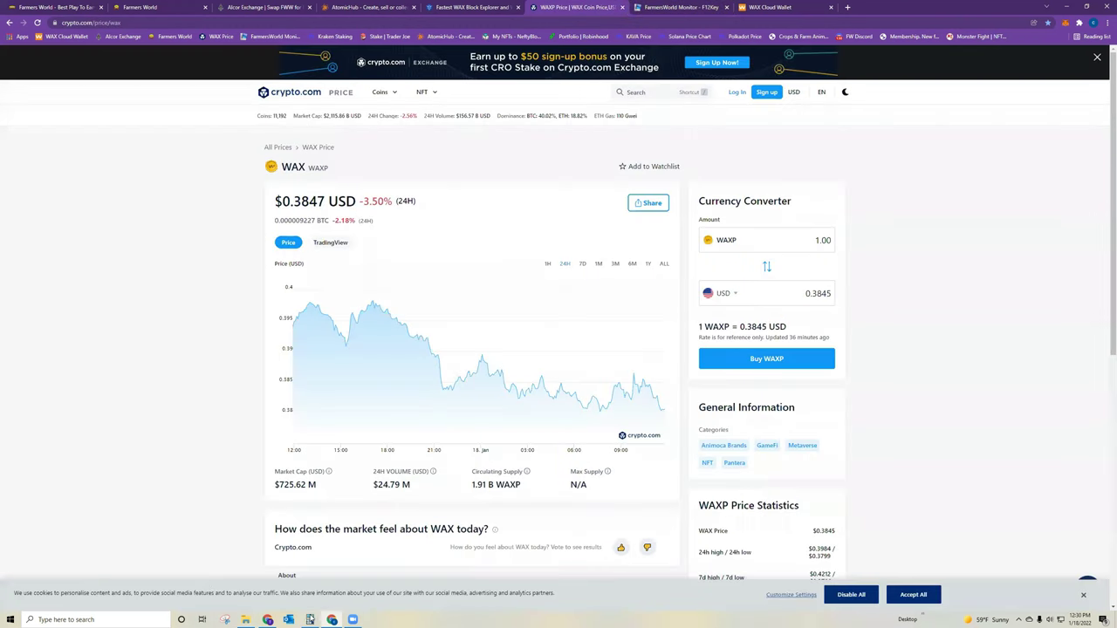
left_click(309, 619)
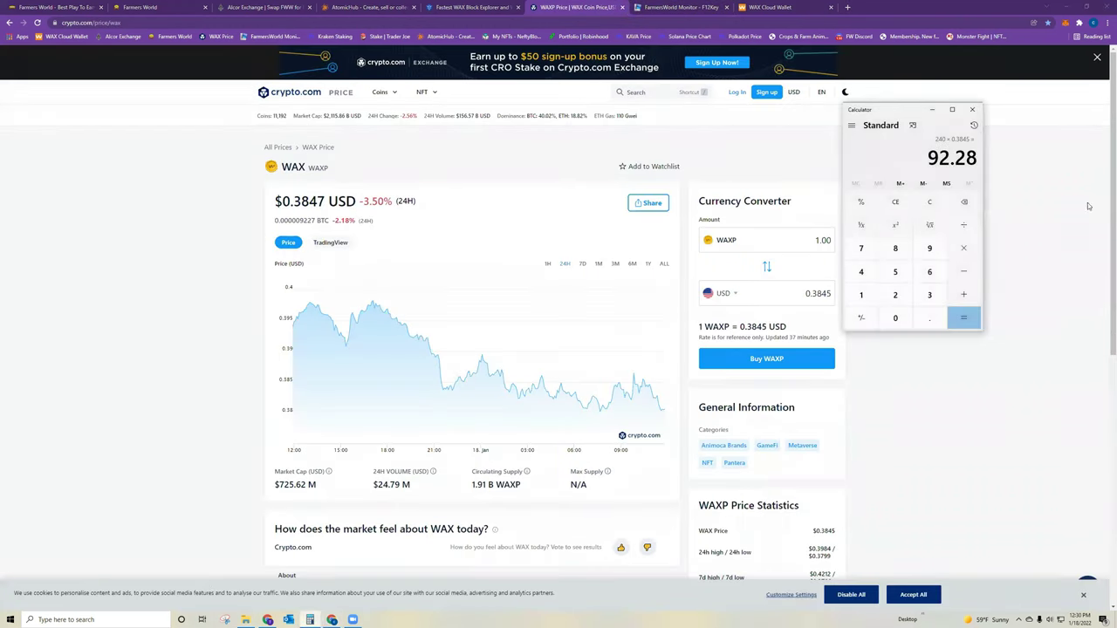
left_click(927, 202)
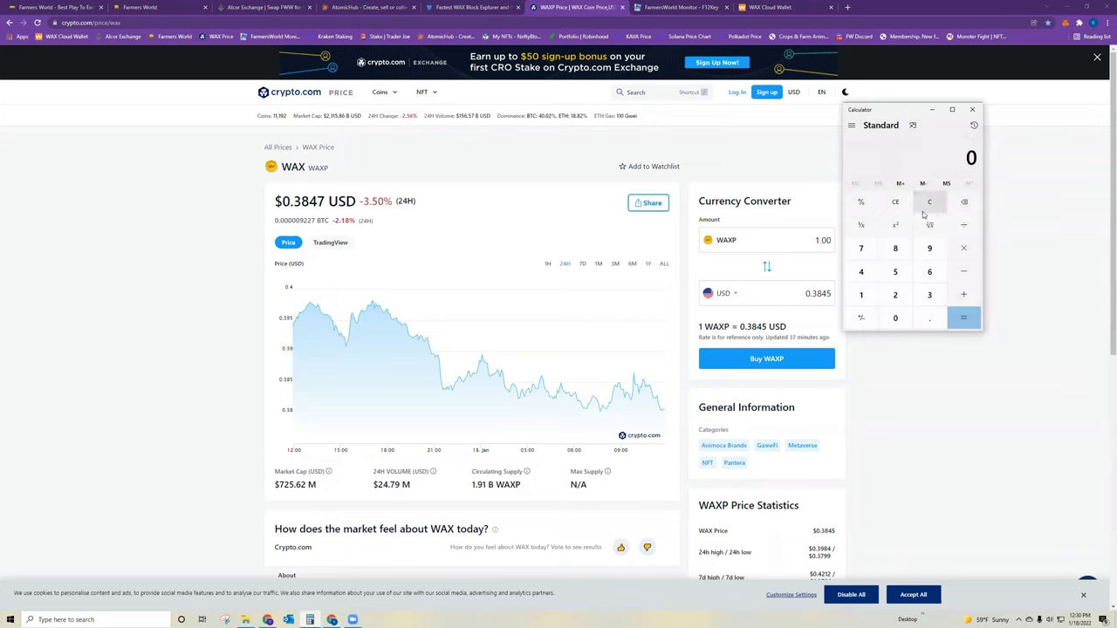
type("6*.3847")
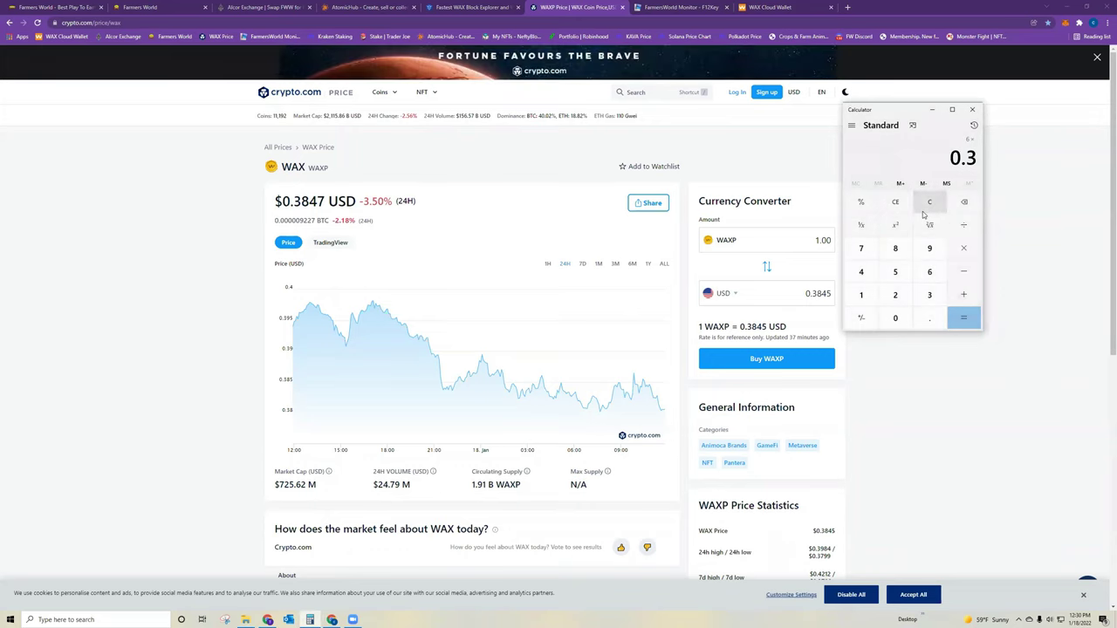
key("Return")
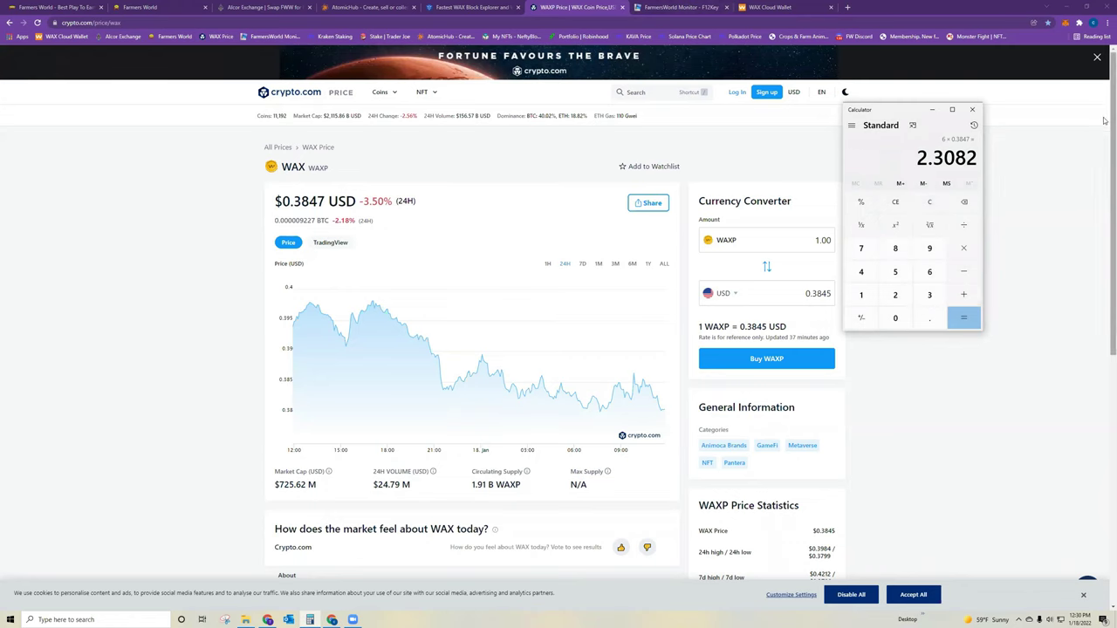
left_click(973, 111)
key("ctrl+Tab")
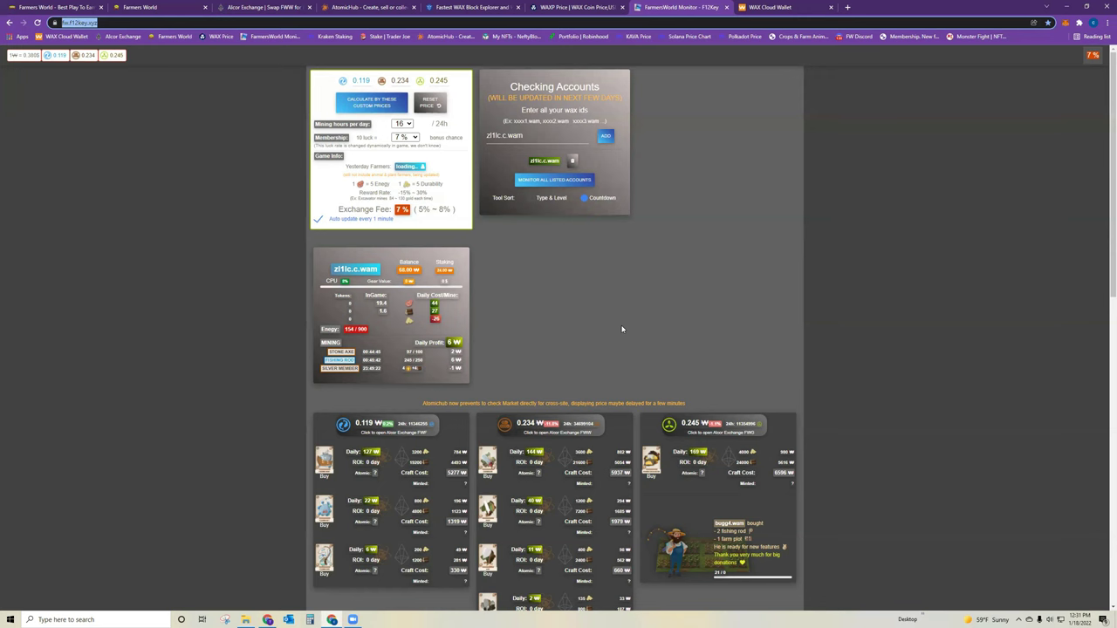
scroll(622, 329, "down", 3)
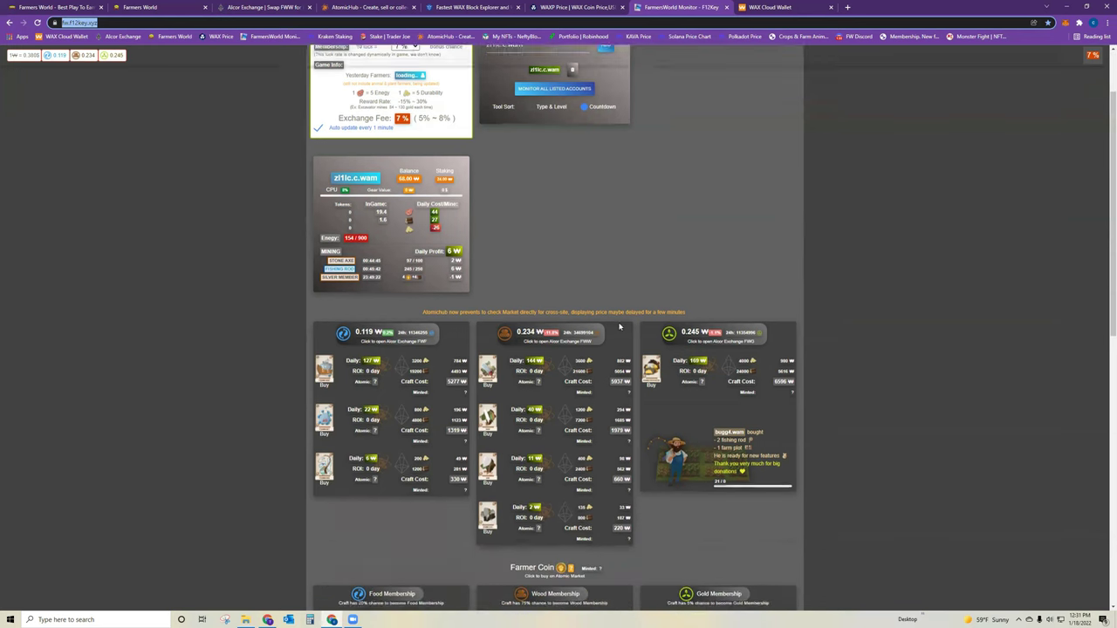
scroll(497, 88, "down", 2)
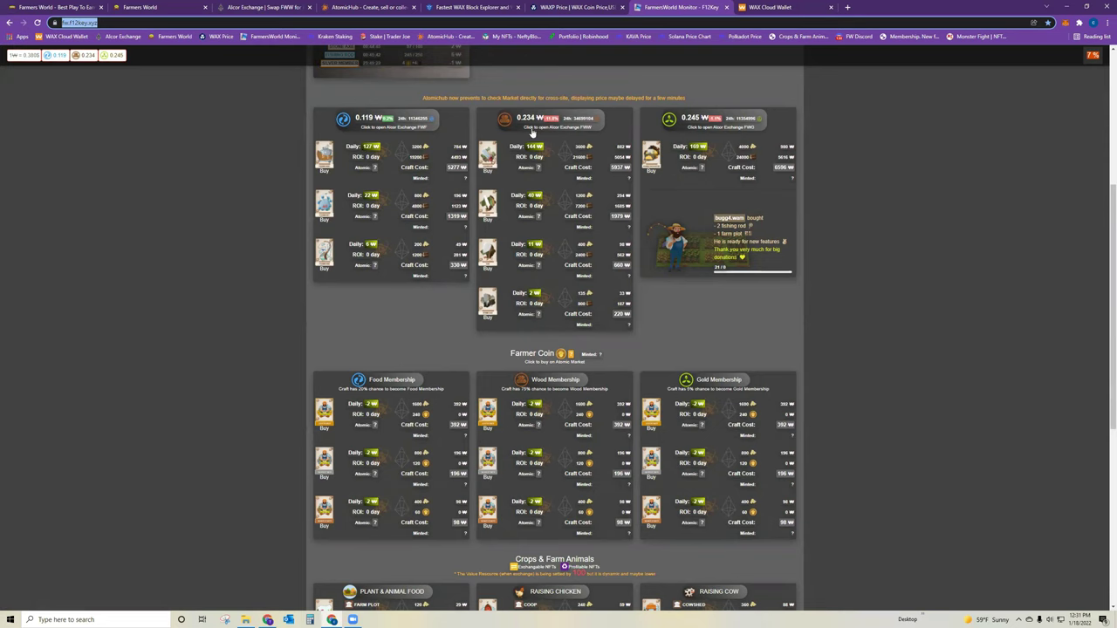
scroll(733, 319, "up", 2)
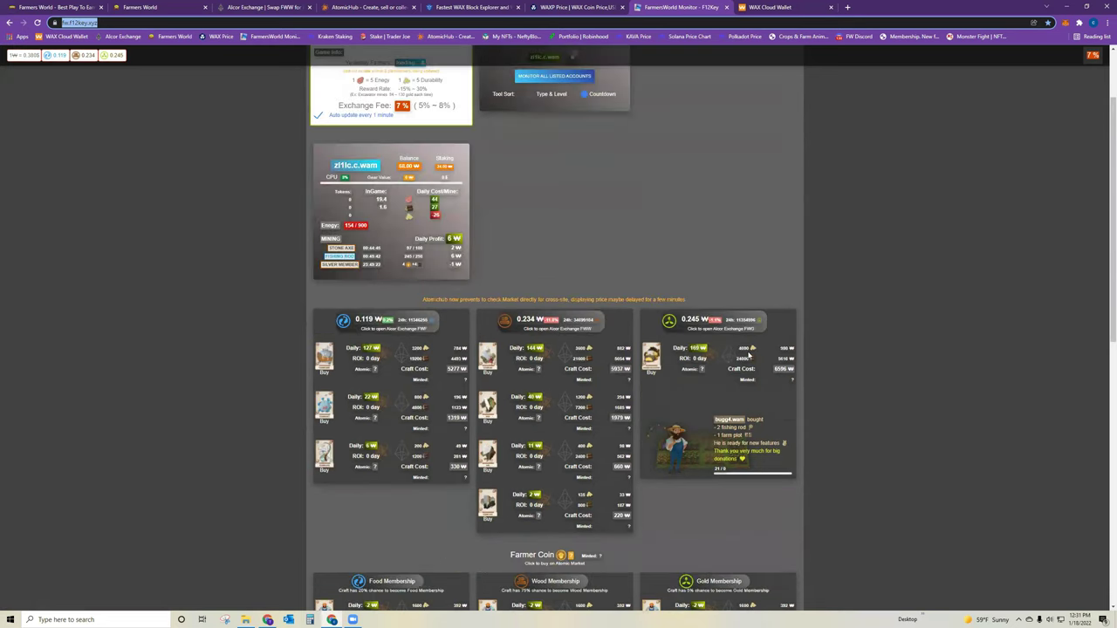
scroll(747, 340, "up", 1)
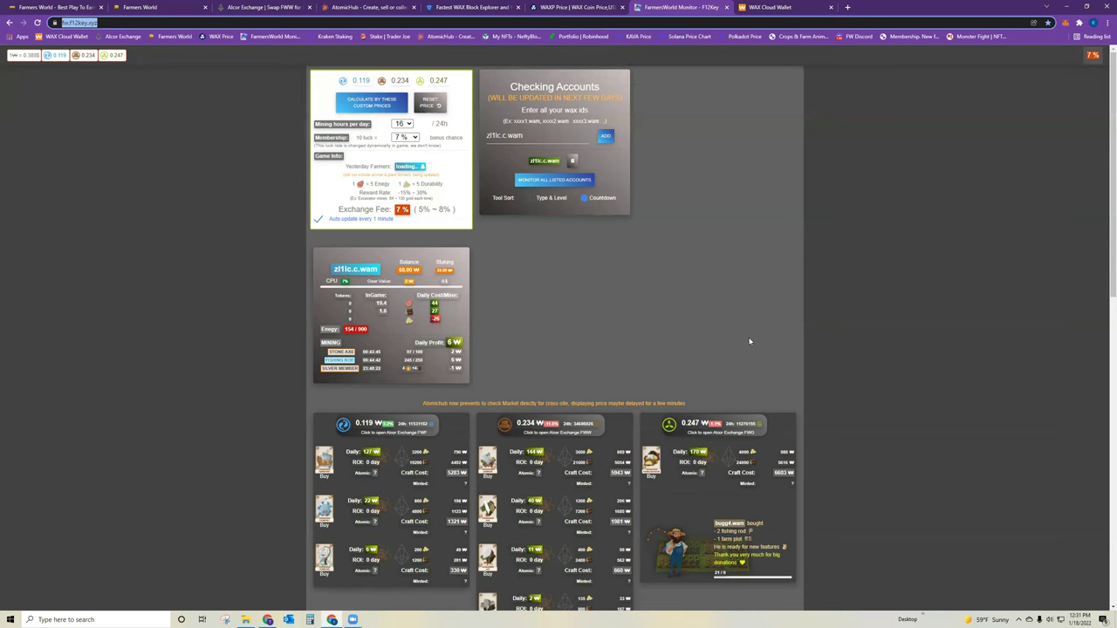
- Return to the Farmers World game showing the Stone Axe at 97/100 with its cooldown
left_click(168, 6)
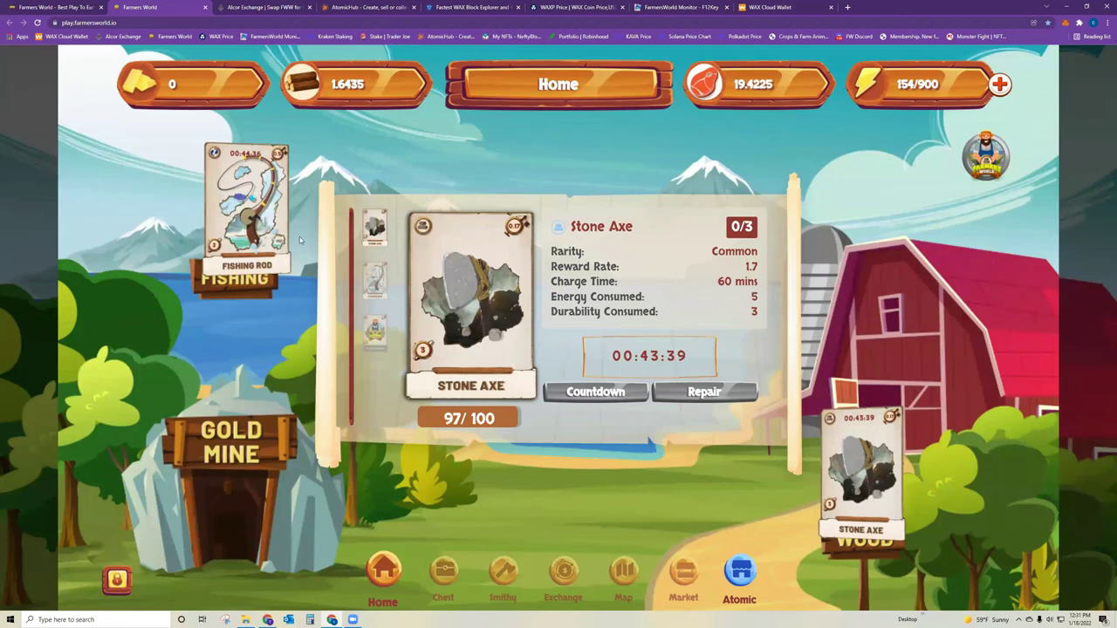